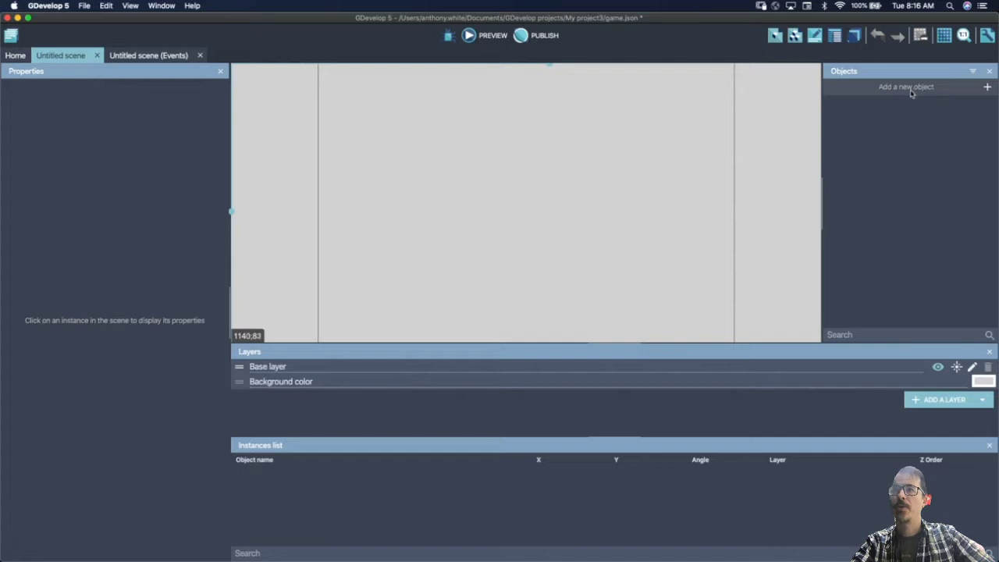
Step: Create a new sprite object and clear its default name so it can be named leftArrow
{"action": "left_click", "coordinate": [850, 138]}
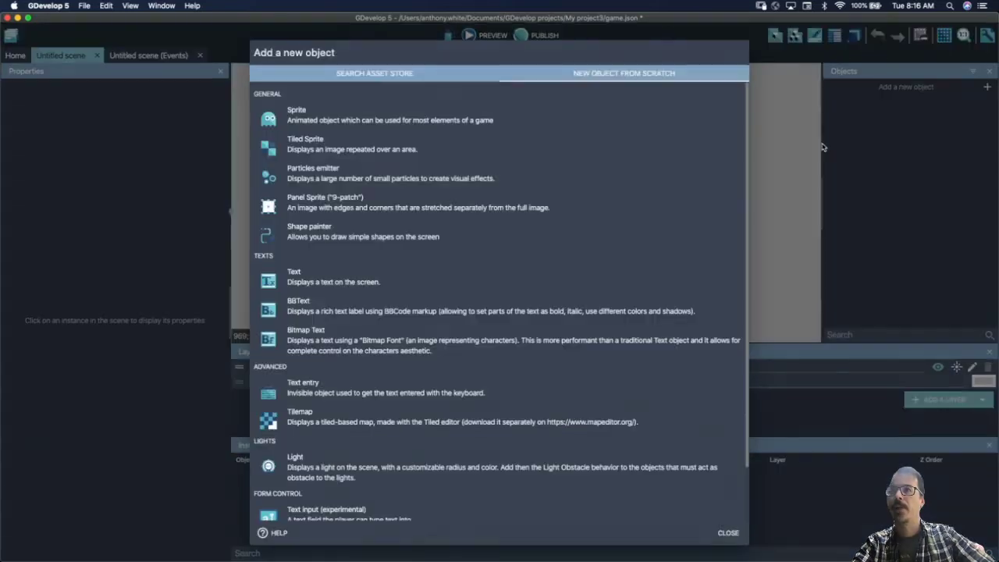
{"action": "left_click", "coordinate": [381, 125]}
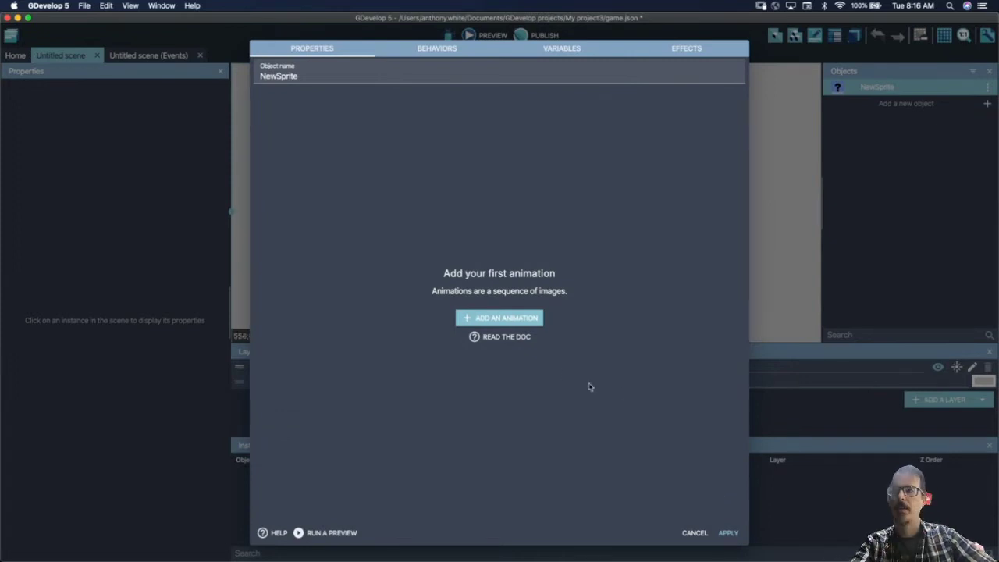
{"action": "left_click_drag", "start_coordinate": [312, 75], "coordinate": [238, 77]}
{"action": "key", "text": "BackSpace"}
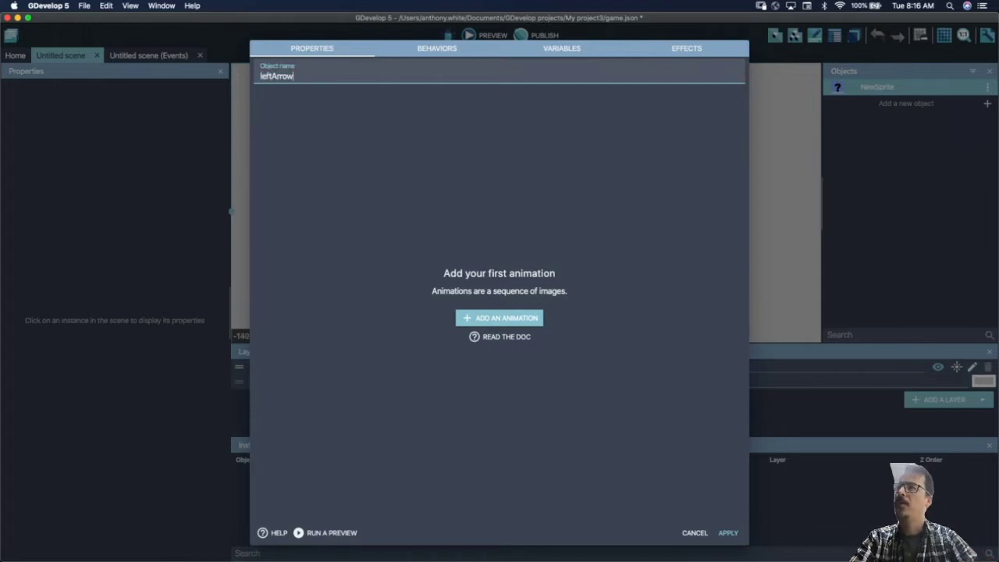
Step: Add a first animation and, in Piskel, outline a rectangular shaft with an arrowhead at its right end
{"action": "left_click", "coordinate": [509, 319]}
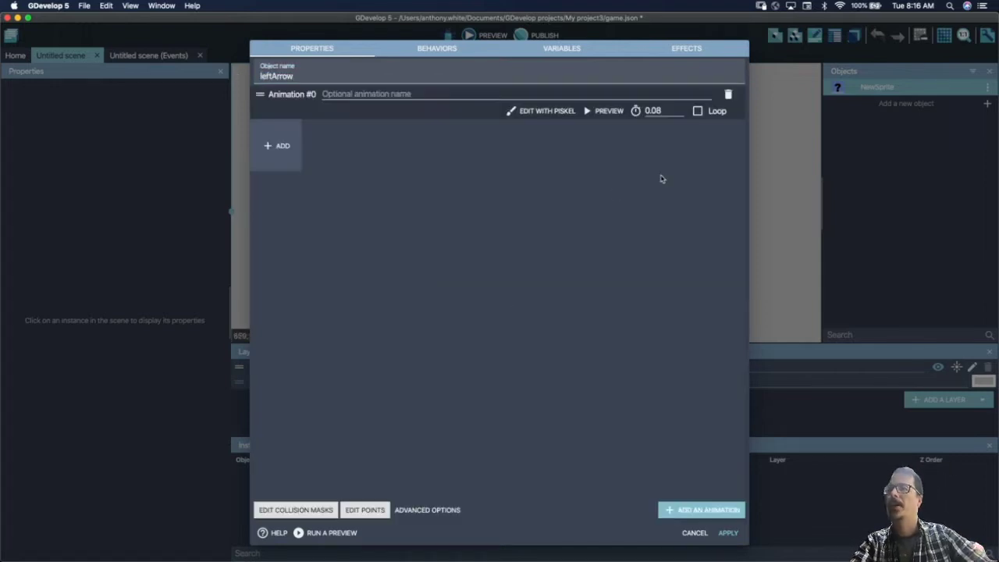
{"action": "left_click", "coordinate": [540, 112]}
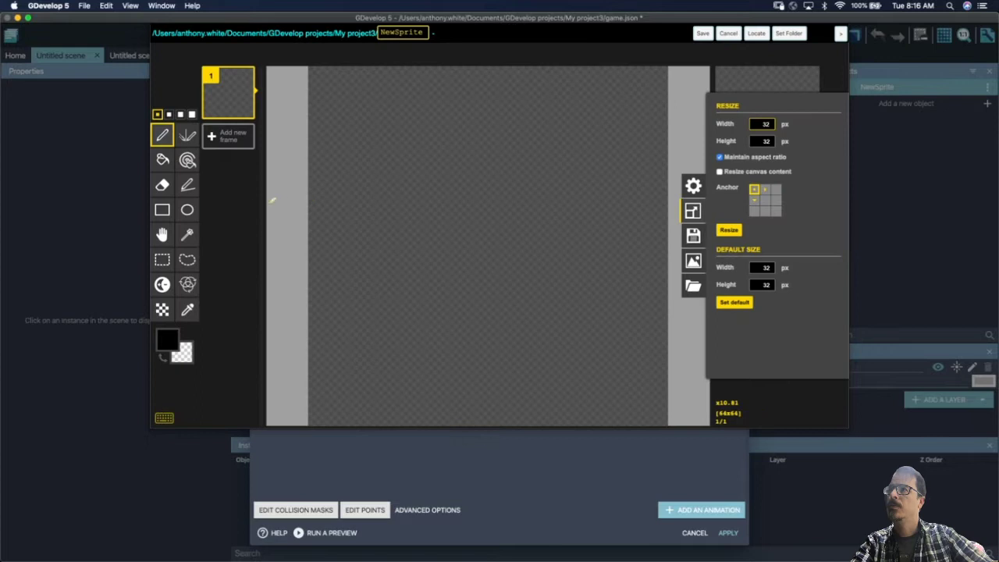
{"action": "left_click", "coordinate": [162, 210]}
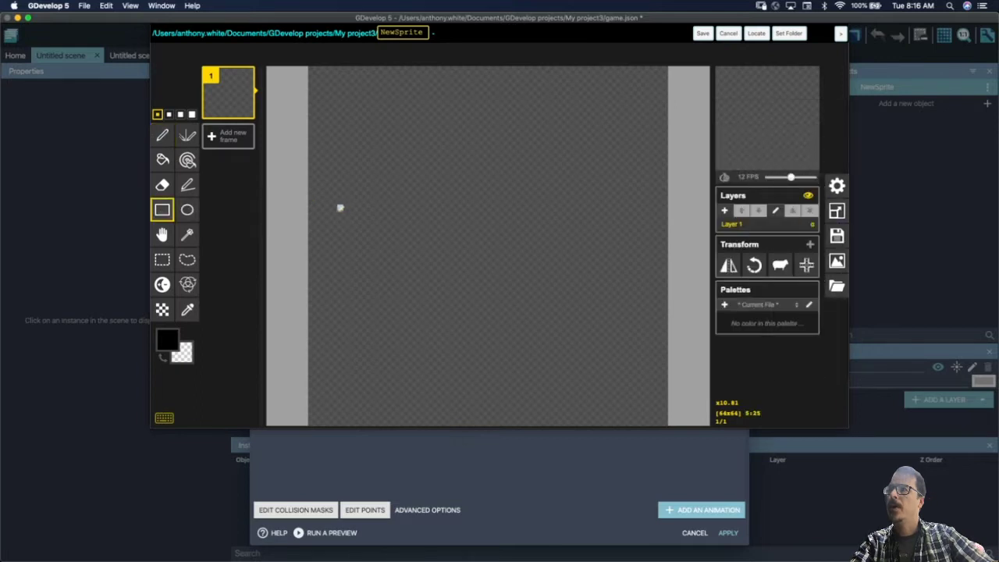
{"action": "mouse_move", "coordinate": [340, 208]}
{"action": "left_mouse_down"}
{"action": "mouse_move", "coordinate": [522, 232]}
{"action": "mouse_move", "coordinate": [531, 259]}
{"action": "mouse_move", "coordinate": [549, 255]}
{"action": "left_mouse_up"}
{"action": "left_click", "coordinate": [187, 185]}
{"action": "mouse_move", "coordinate": [552, 129]}
{"action": "left_mouse_down"}
{"action": "mouse_move", "coordinate": [542, 331]}
{"action": "mouse_move", "coordinate": [551, 359]}
{"action": "mouse_move", "coordinate": [661, 252]}
{"action": "mouse_move", "coordinate": [584, 130]}
{"action": "mouse_move", "coordinate": [562, 120]}
{"action": "mouse_move", "coordinate": [554, 130]}
{"action": "left_mouse_up"}
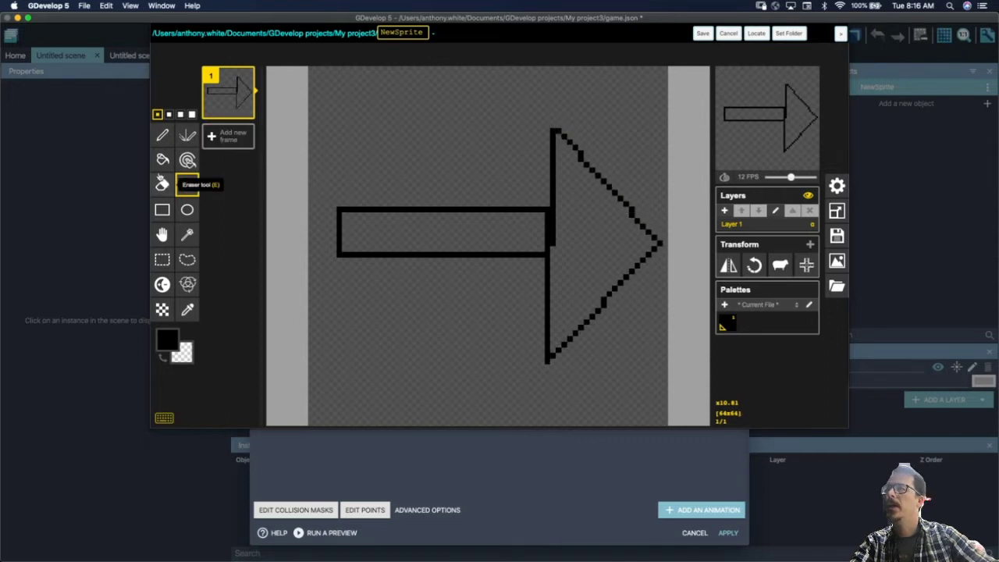
Step: Fill the shaft and arrowhead solid black, save the drawing and apply the leftArrow object
{"action": "left_click", "coordinate": [162, 159]}
{"action": "left_click", "coordinate": [411, 233]}
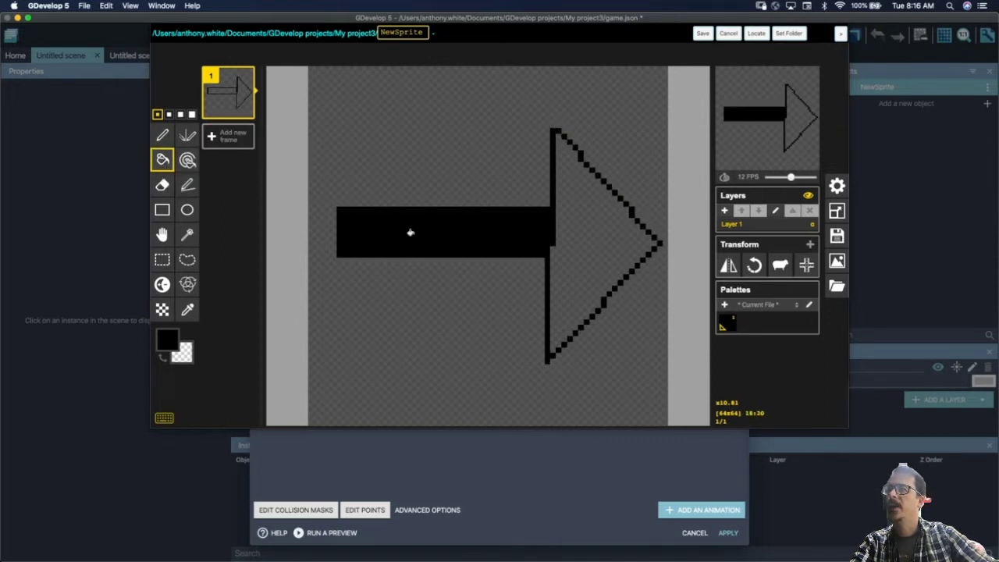
{"action": "left_click", "coordinate": [559, 213]}
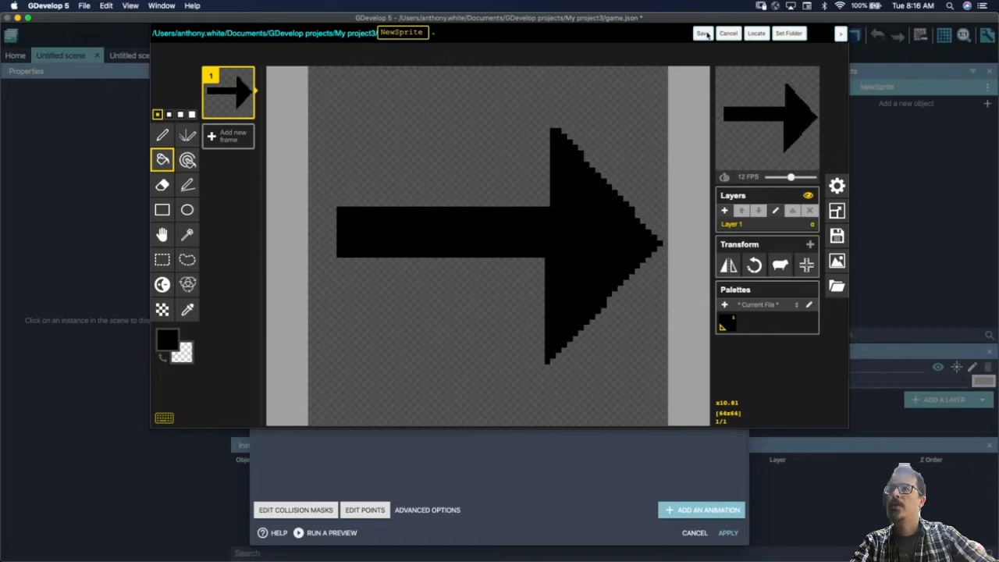
{"action": "left_click", "coordinate": [702, 33]}
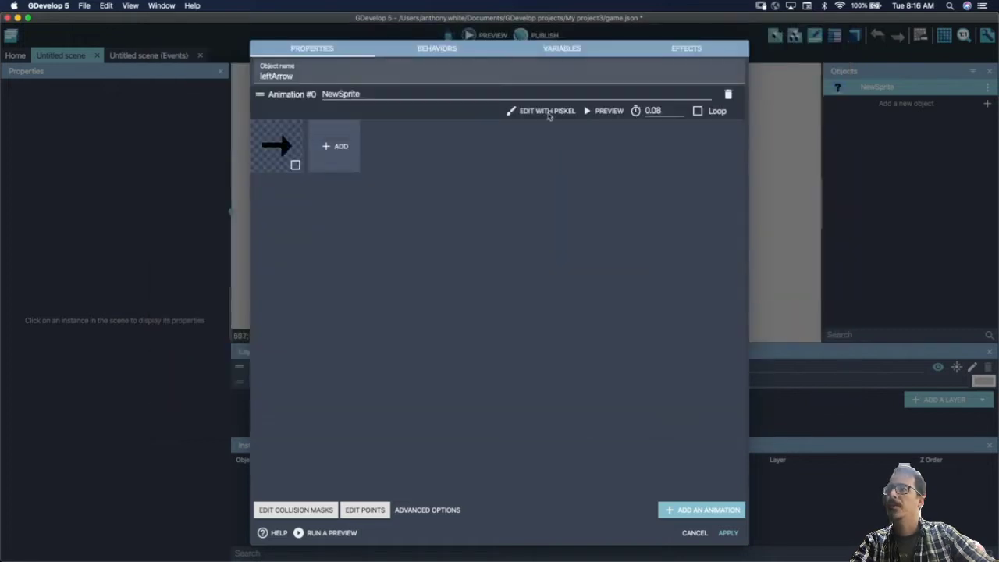
{"action": "left_click", "coordinate": [726, 534]}
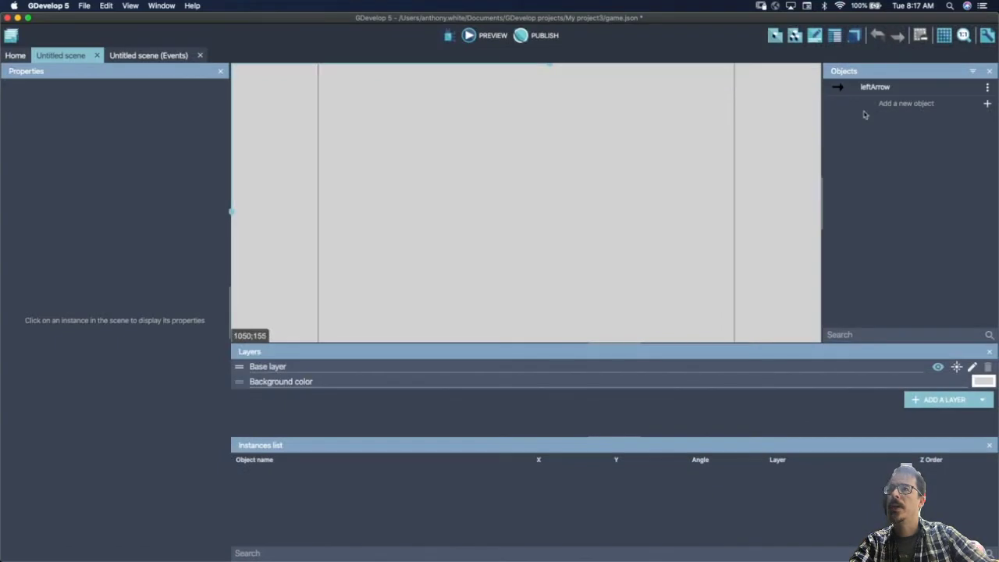
Step: Create a new sprite object and rename it rightArrow
{"action": "left_click", "coordinate": [899, 104]}
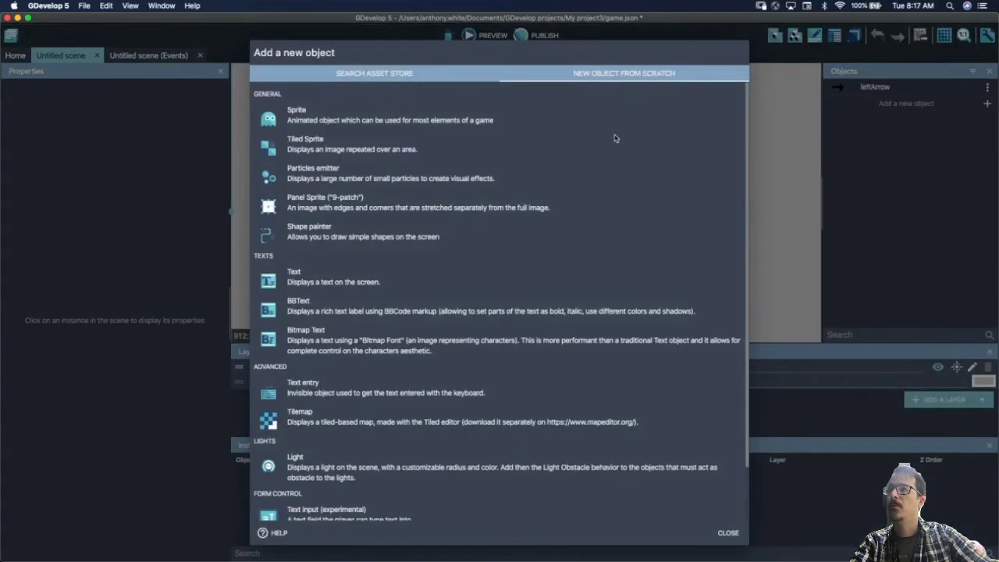
{"action": "left_click", "coordinate": [315, 111]}
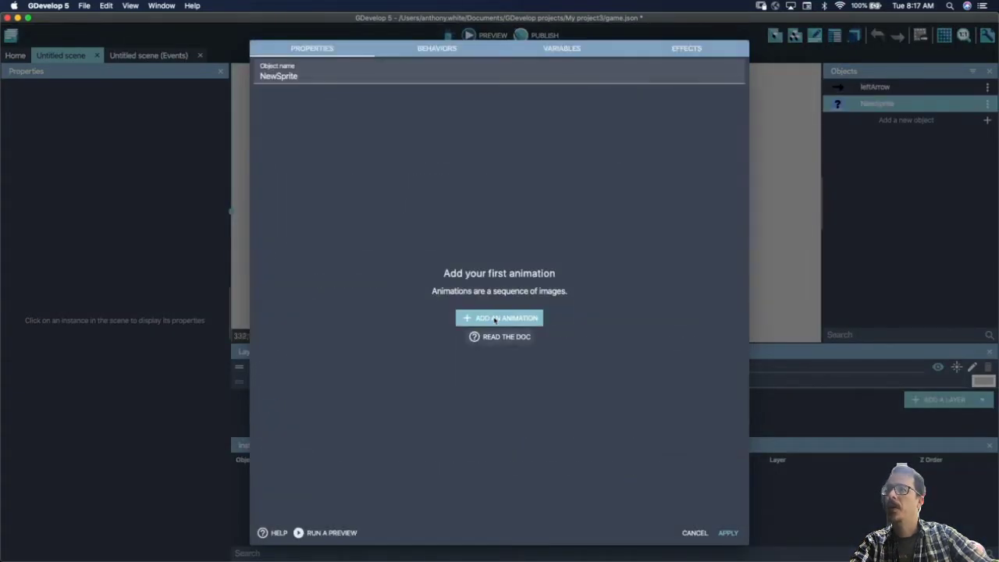
{"action": "left_click", "coordinate": [325, 78]}
{"action": "double_click", "coordinate": [324, 79]}
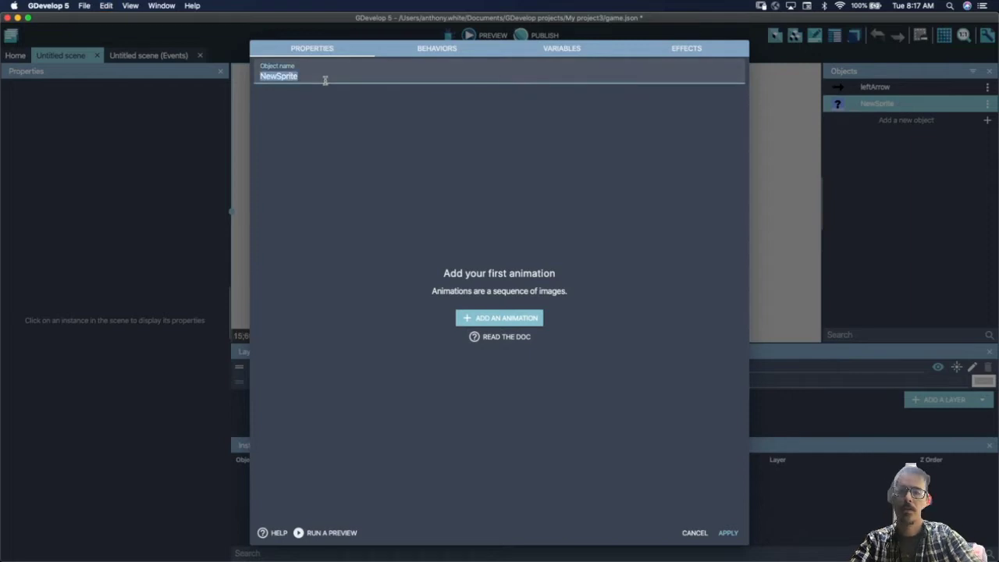
{"action": "type", "text": "rightArrow"}
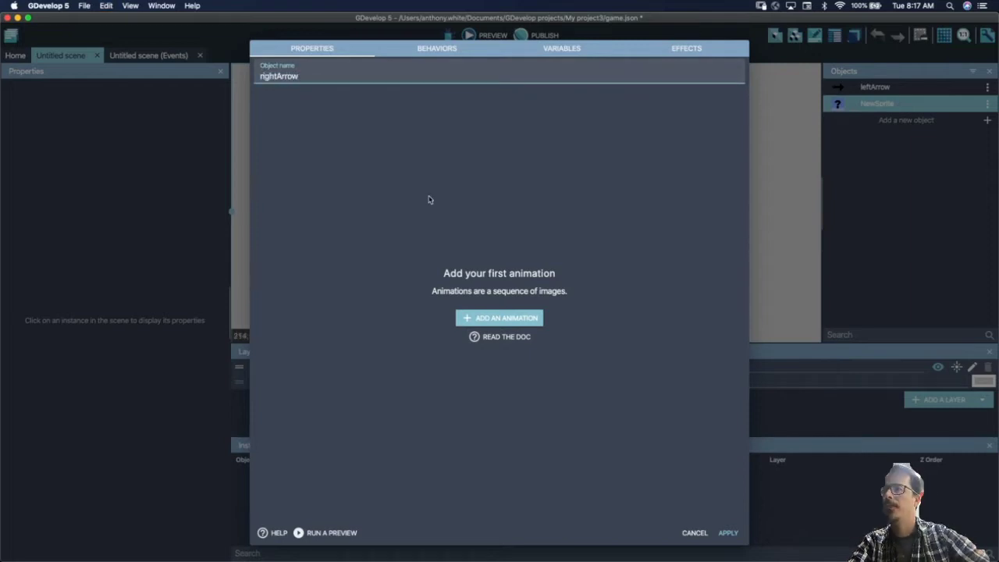
Step: Add a first animation and, in Piskel, outline a rectangular shaft with an arrowhead at its left end
{"action": "left_click", "coordinate": [480, 320]}
{"action": "left_click", "coordinate": [546, 111]}
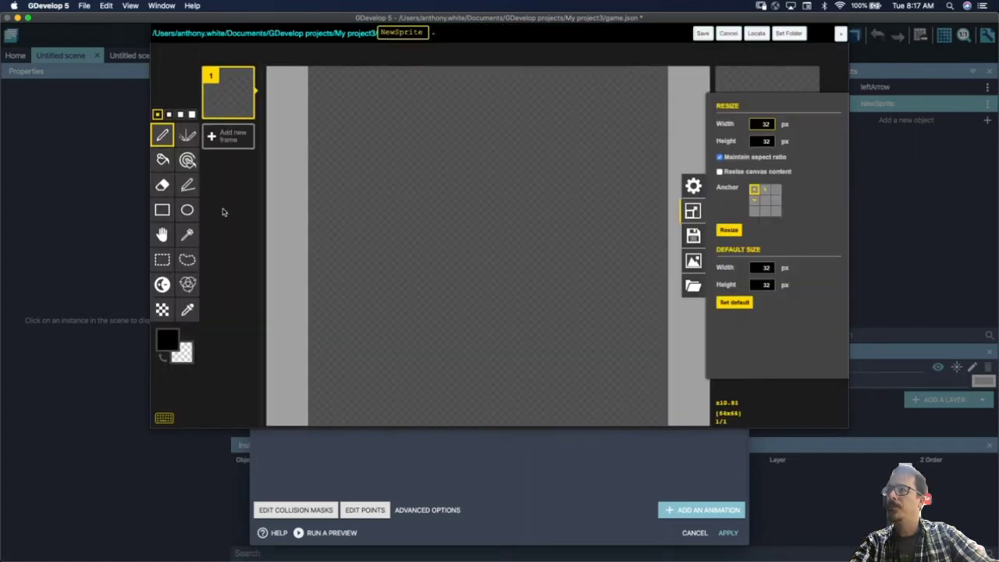
{"action": "left_click", "coordinate": [162, 209]}
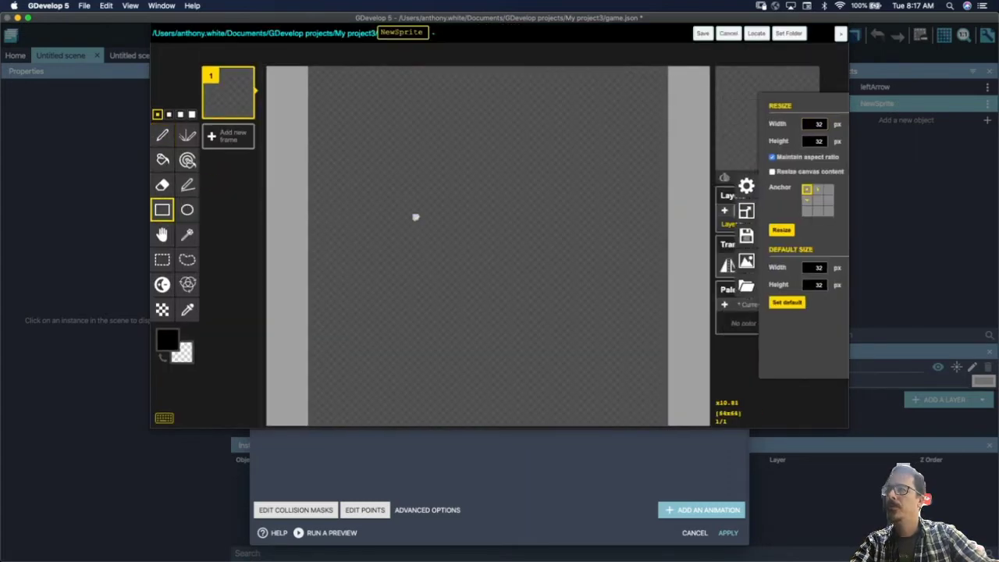
{"action": "left_click_drag", "start_coordinate": [395, 212], "coordinate": [646, 268]}
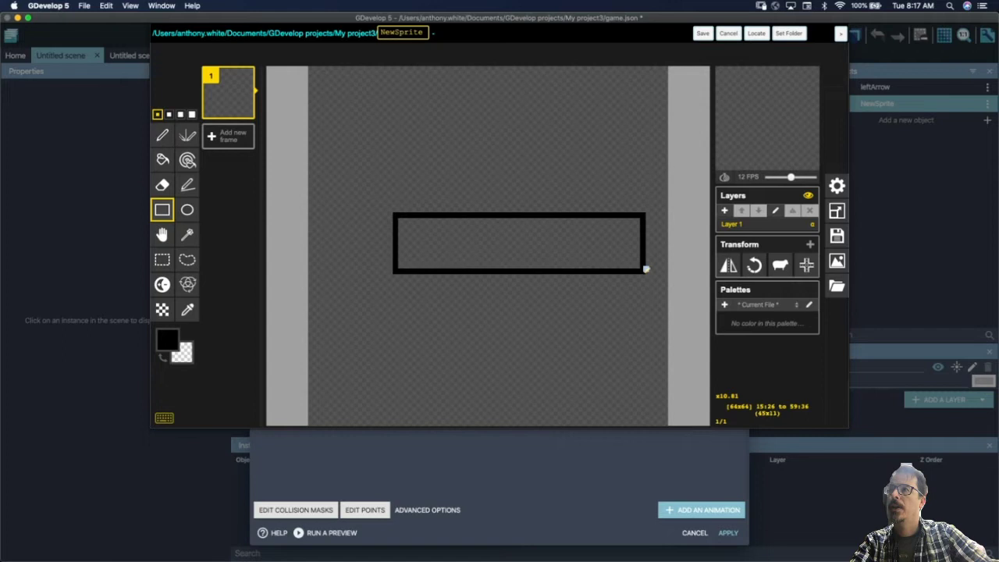
{"action": "left_click", "coordinate": [187, 185]}
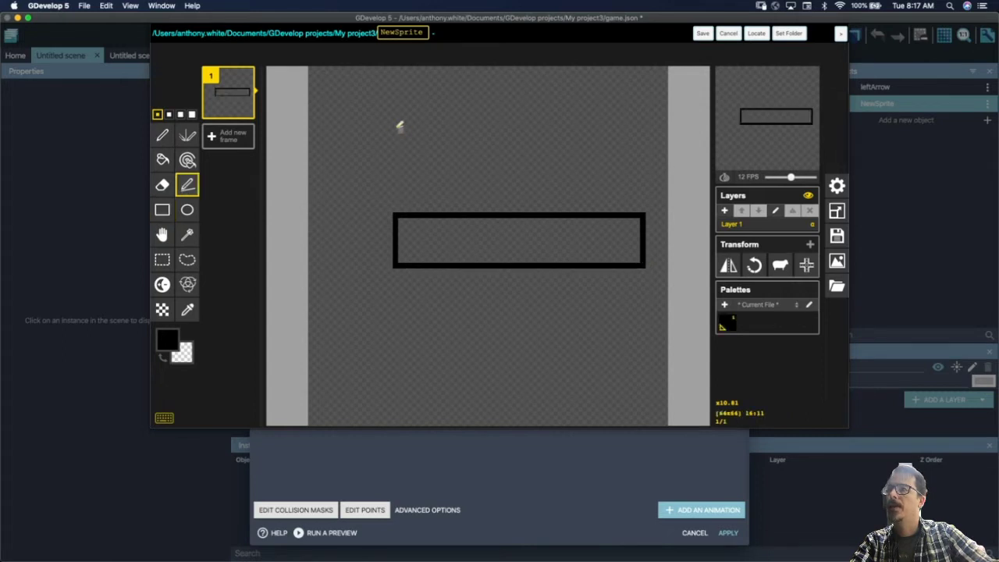
{"action": "mouse_move", "coordinate": [396, 137]}
{"action": "left_mouse_down"}
{"action": "mouse_move", "coordinate": [397, 374]}
{"action": "mouse_move", "coordinate": [328, 277]}
{"action": "mouse_move", "coordinate": [314, 234]}
{"action": "mouse_move", "coordinate": [396, 118]}
{"action": "left_mouse_up"}
Step: Fill the arrowhead and shaft solid black, save the drawing and apply the rightArrow object
{"action": "left_click", "coordinate": [162, 159]}
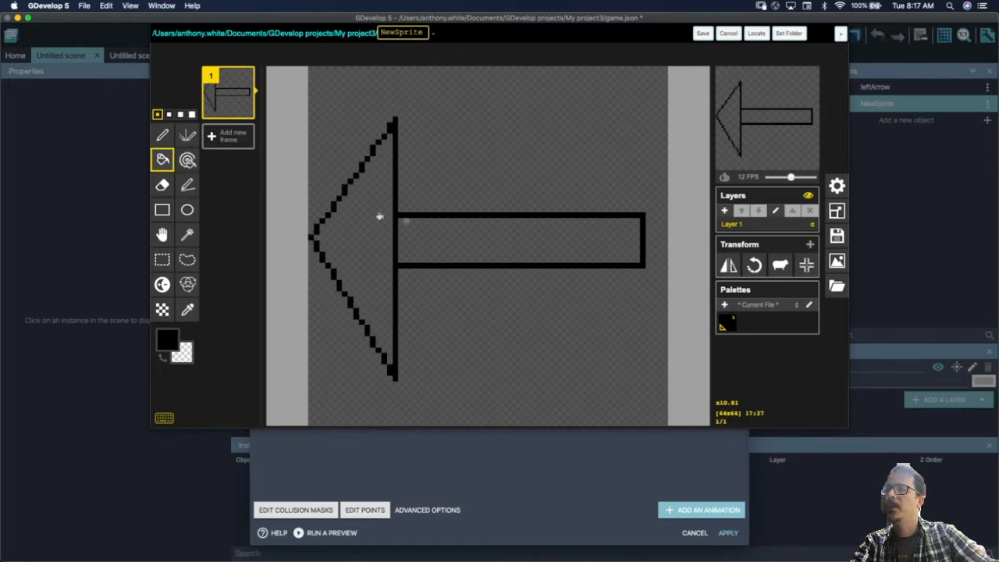
{"action": "left_click", "coordinate": [356, 219]}
{"action": "left_click", "coordinate": [436, 229]}
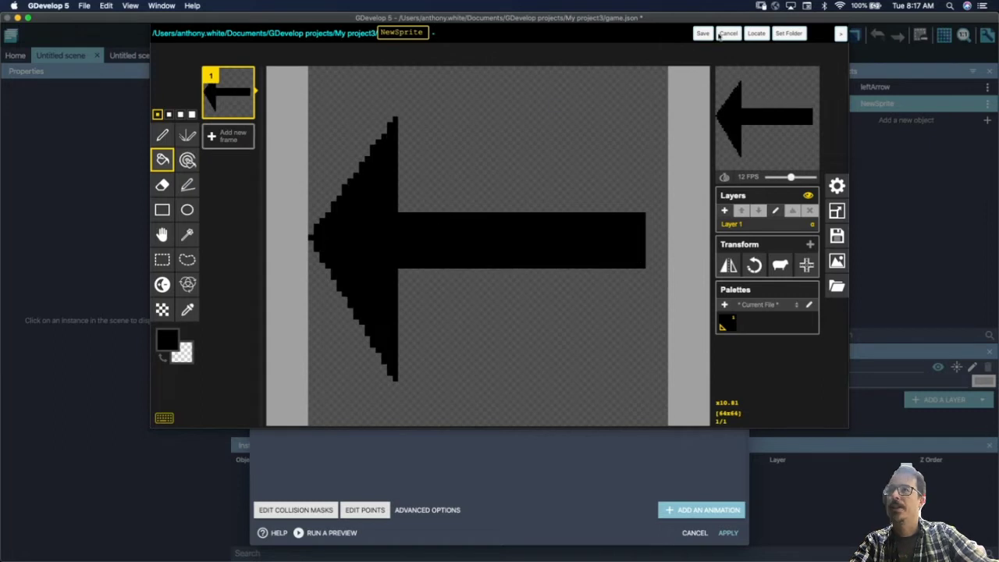
{"action": "left_click", "coordinate": [702, 34]}
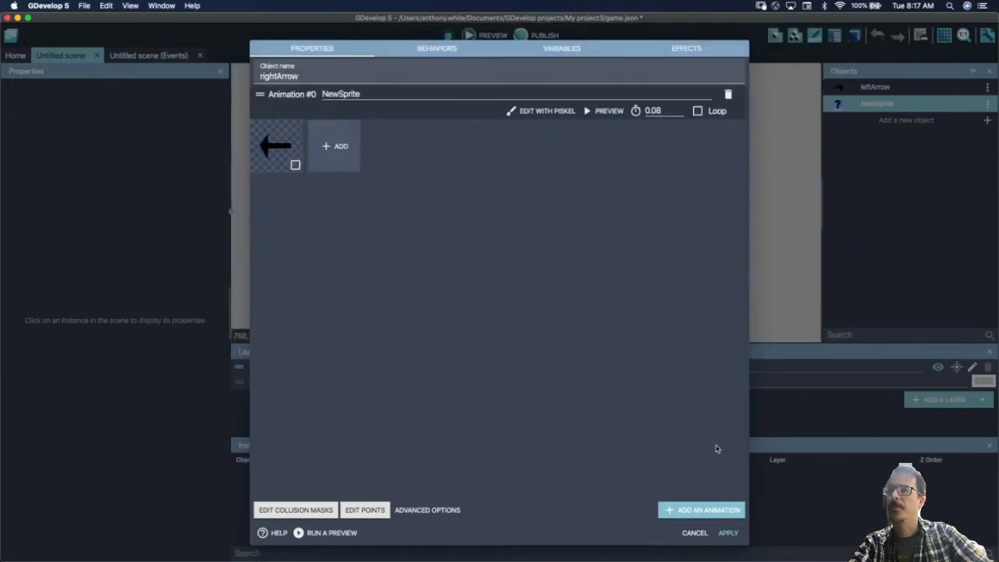
{"action": "left_click", "coordinate": [726, 534]}
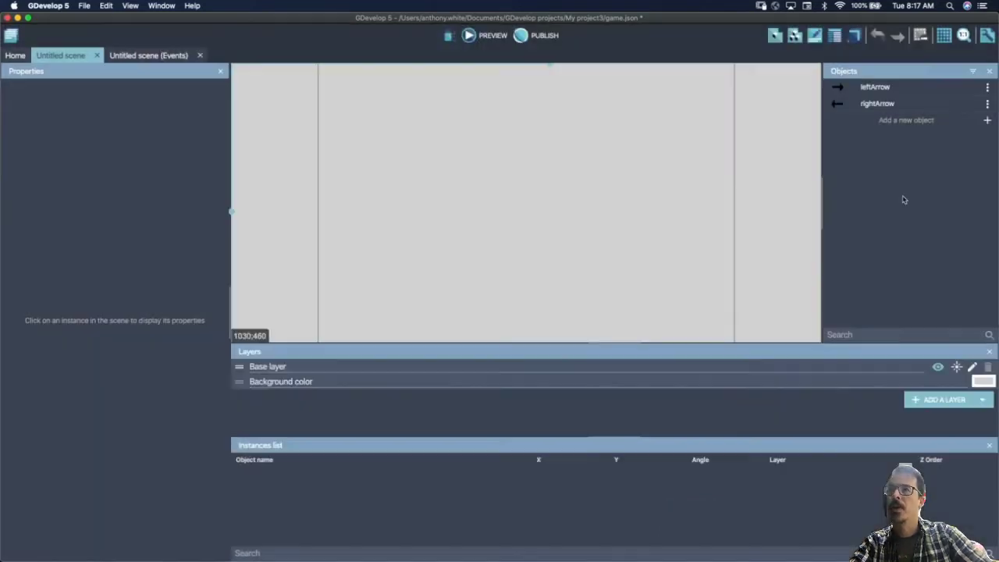
{"action": "left_click", "coordinate": [906, 121]}
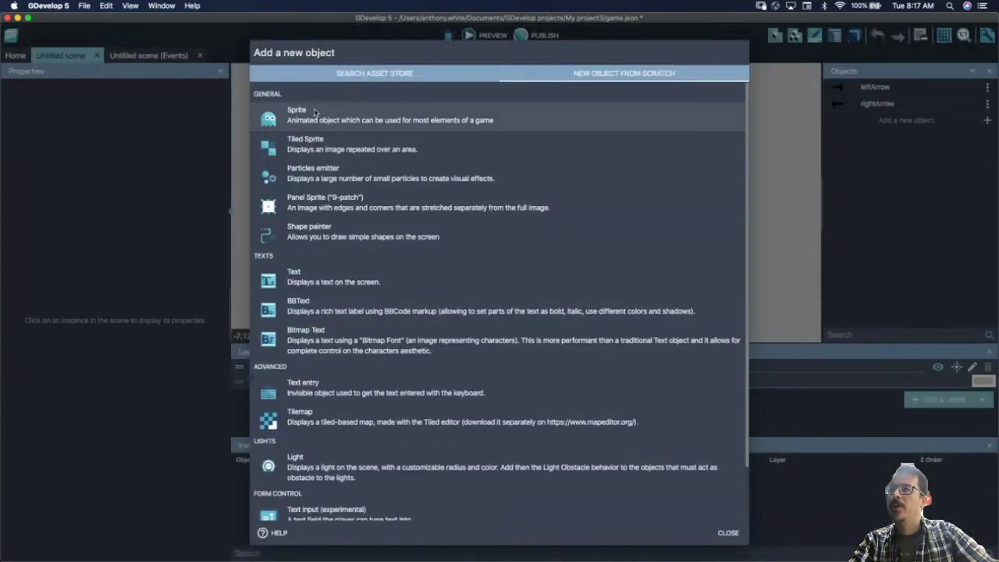
Step: Create a new sprite object named upArrow
{"action": "left_click", "coordinate": [461, 115]}
{"action": "left_click", "coordinate": [366, 78]}
{"action": "double_click", "coordinate": [365, 78]}
{"action": "type", "text": "up"}
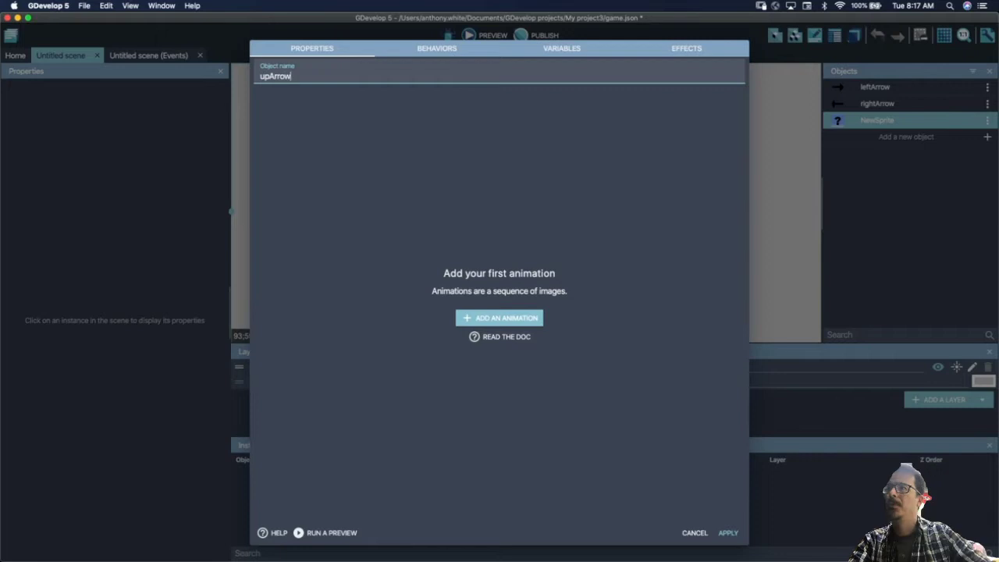
{"action": "type", "text": "Arrow"}
Step: Add a first animation and, in Piskel, draw a tall rectangular stem with an arrowhead on top
{"action": "left_click", "coordinate": [482, 318]}
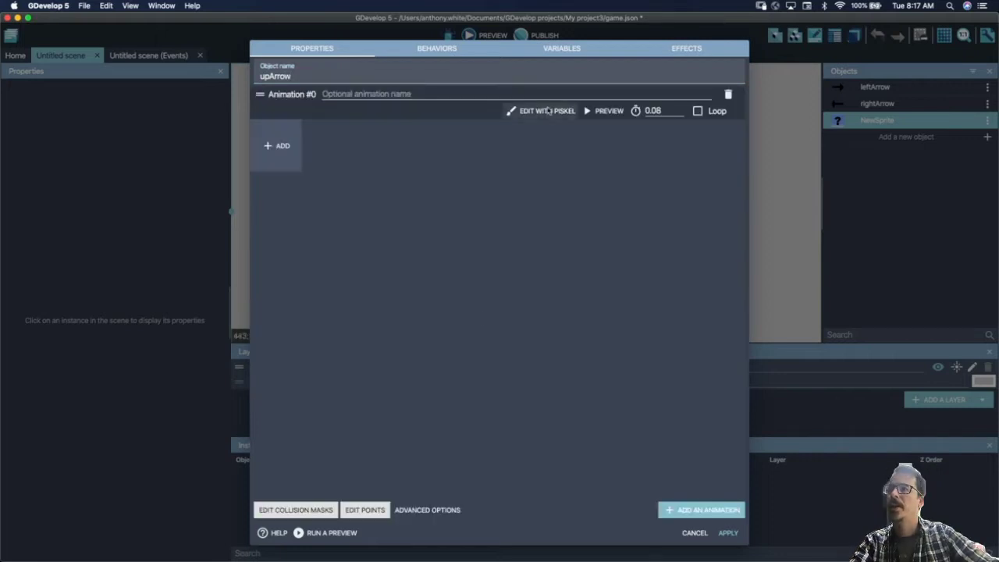
{"action": "left_click", "coordinate": [544, 112]}
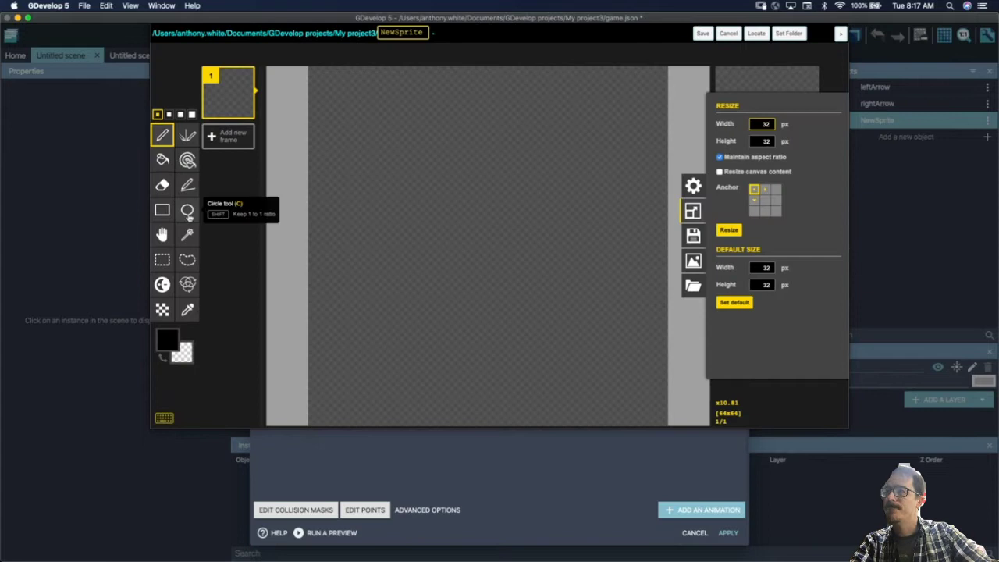
{"action": "left_click", "coordinate": [161, 209]}
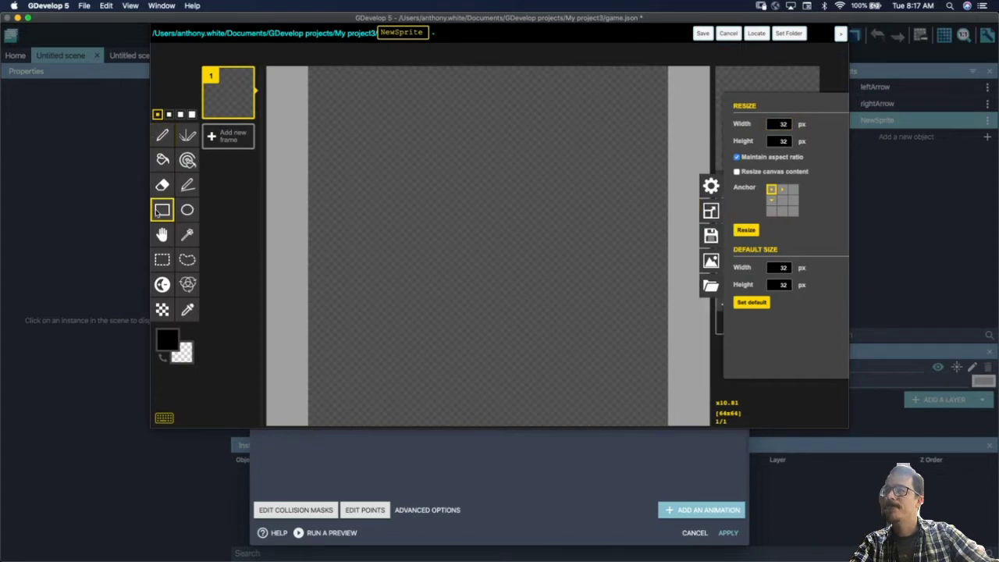
{"action": "mouse_move", "coordinate": [450, 212]}
{"action": "left_mouse_down"}
{"action": "mouse_move", "coordinate": [528, 319]}
{"action": "mouse_move", "coordinate": [511, 423]}
{"action": "left_mouse_up"}
{"action": "left_click", "coordinate": [192, 185]}
{"action": "mouse_move", "coordinate": [336, 207]}
{"action": "left_mouse_down"}
{"action": "mouse_move", "coordinate": [646, 210]}
{"action": "mouse_move", "coordinate": [494, 78]}
{"action": "mouse_move", "coordinate": [332, 207]}
{"action": "left_mouse_up"}
Step: Fill the arrowhead and stem solid black, save the drawing and apply the upArrow object
{"action": "left_click", "coordinate": [162, 159]}
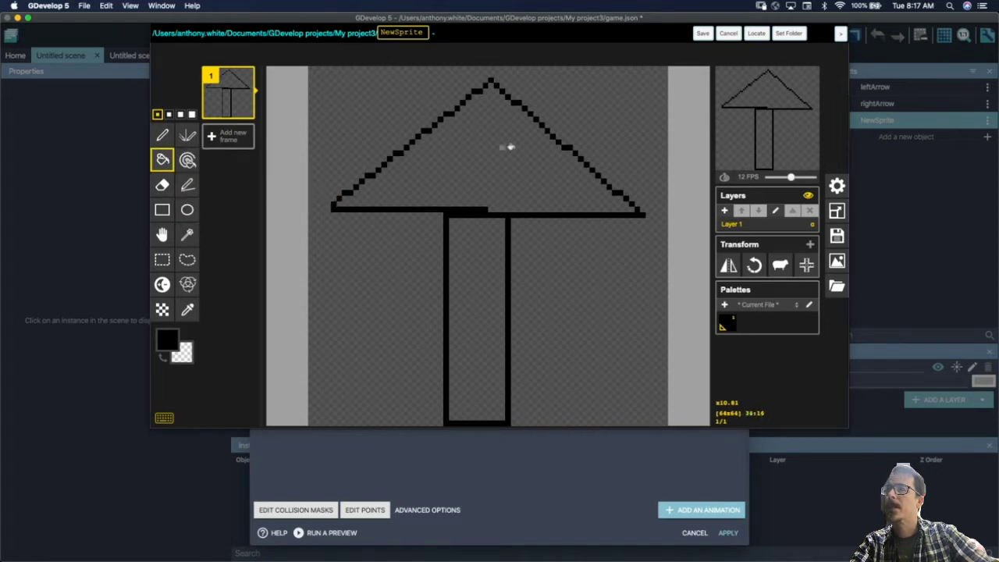
{"action": "left_click", "coordinate": [508, 147]}
{"action": "left_click", "coordinate": [493, 295]}
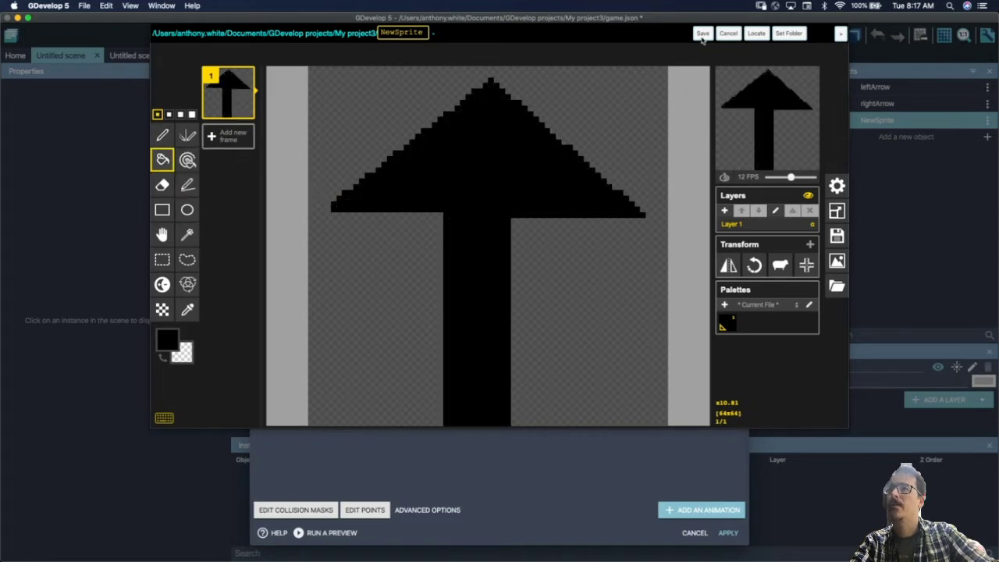
{"action": "left_click", "coordinate": [701, 34]}
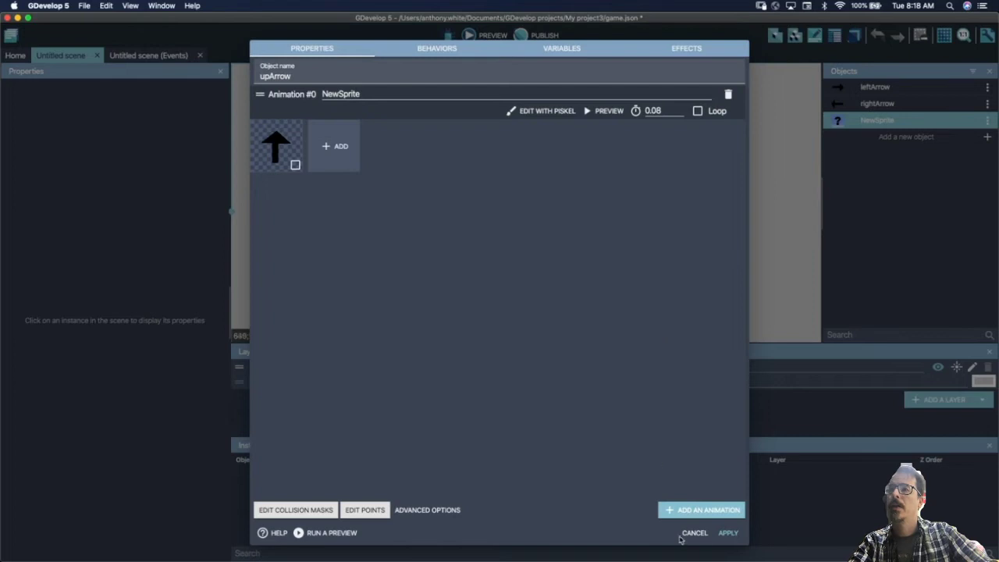
{"action": "left_click", "coordinate": [728, 533]}
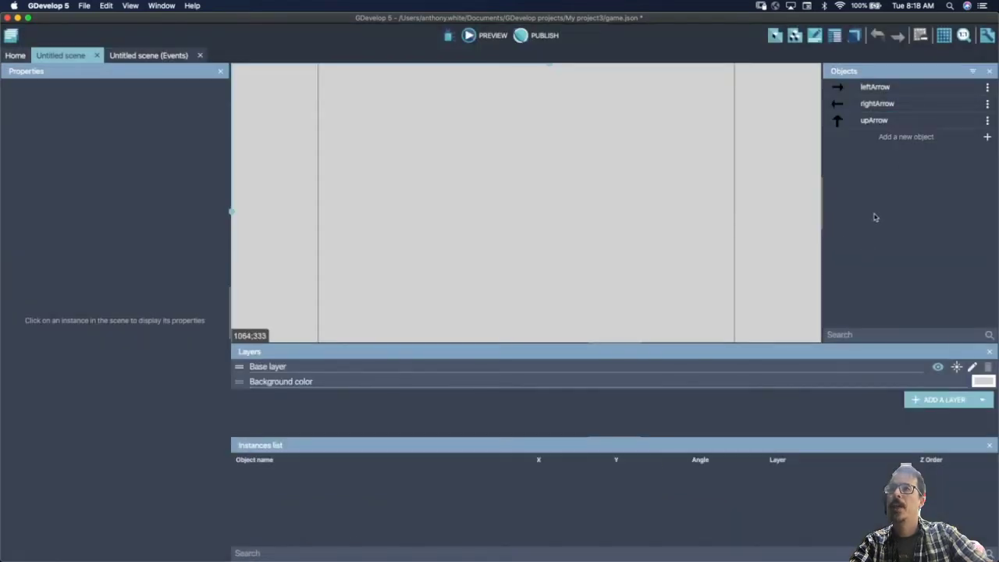
Step: Create a new sprite object named downArrow
{"action": "left_click", "coordinate": [906, 137]}
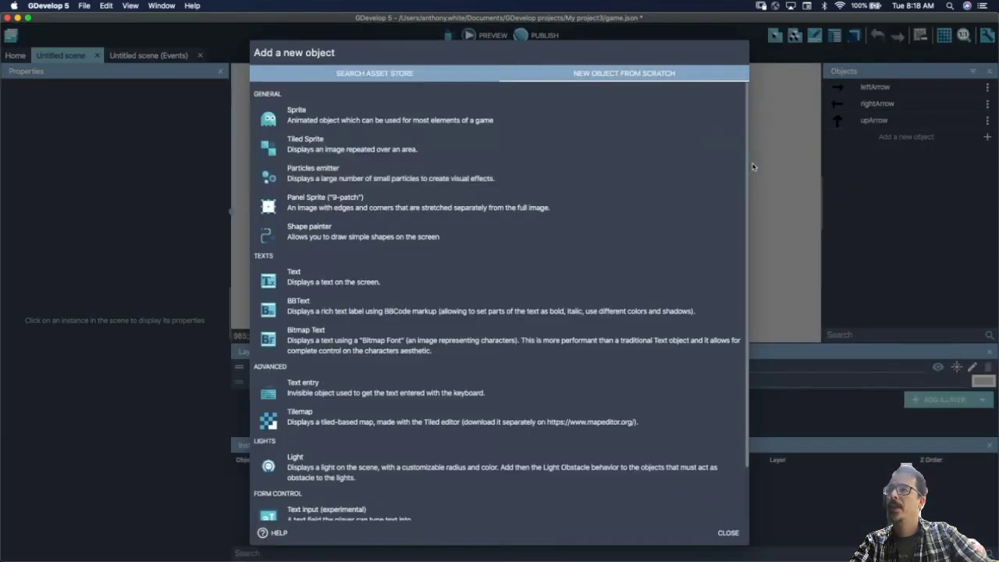
{"action": "left_click", "coordinate": [419, 121]}
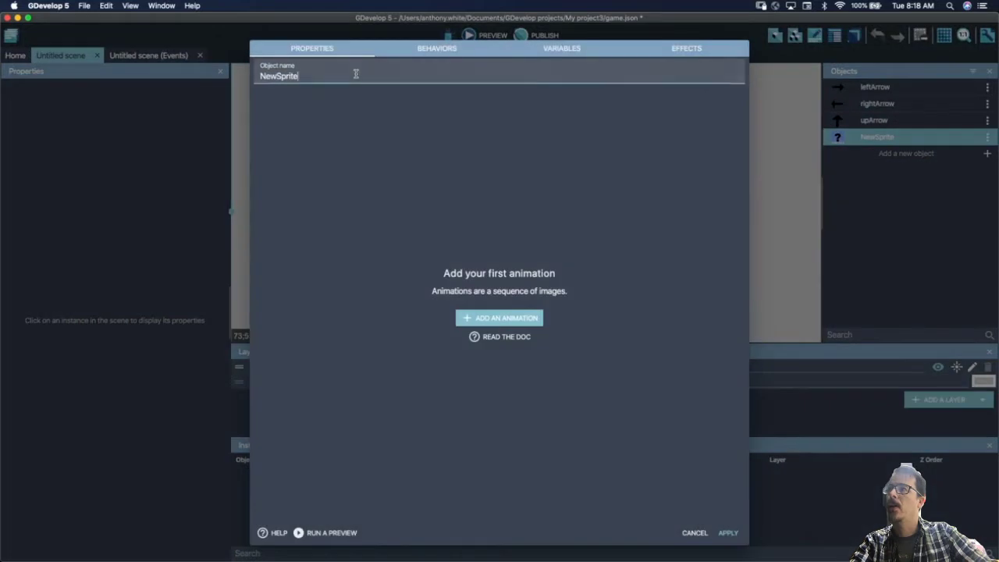
{"action": "double_click", "coordinate": [356, 74]}
{"action": "type", "text": "downArrow"}
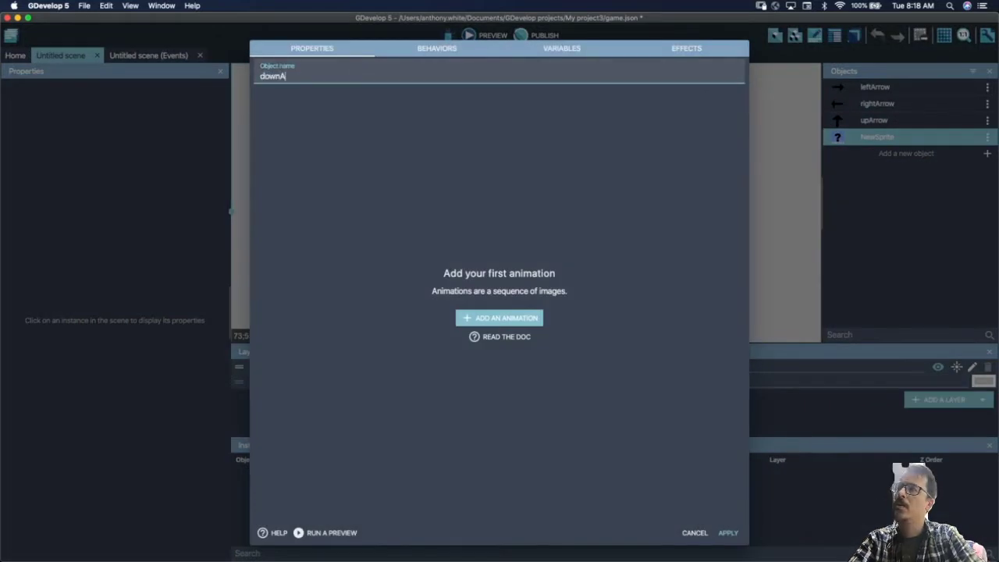
Step: Add a first animation and, in Piskel, draw a tall shaft with a triangular arrowhead below it
{"action": "left_click", "coordinate": [512, 316]}
{"action": "left_click", "coordinate": [537, 110]}
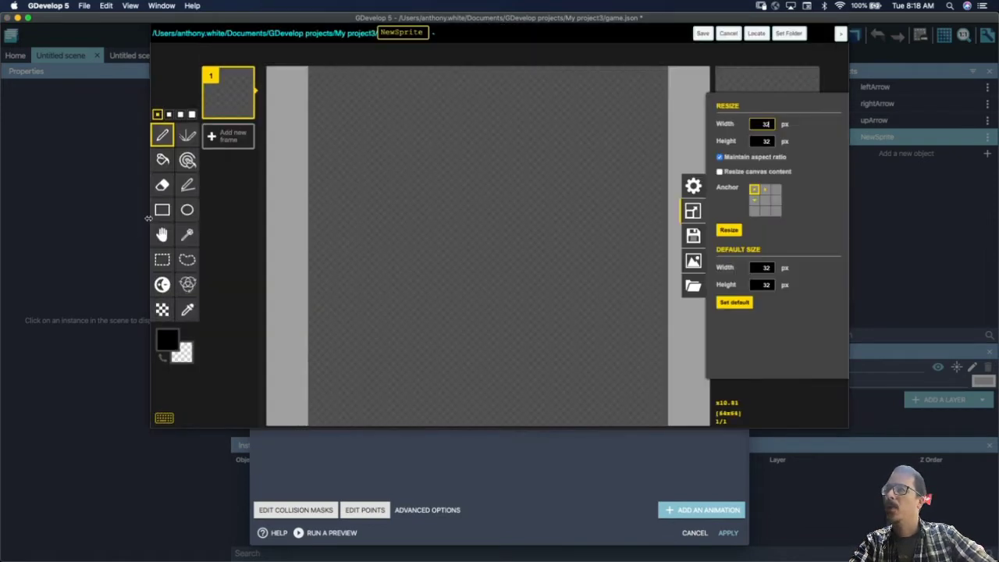
{"action": "left_click", "coordinate": [164, 211]}
{"action": "mouse_move", "coordinate": [441, 75]}
{"action": "left_mouse_down"}
{"action": "mouse_move", "coordinate": [506, 341]}
{"action": "mouse_move", "coordinate": [510, 266]}
{"action": "left_mouse_up"}
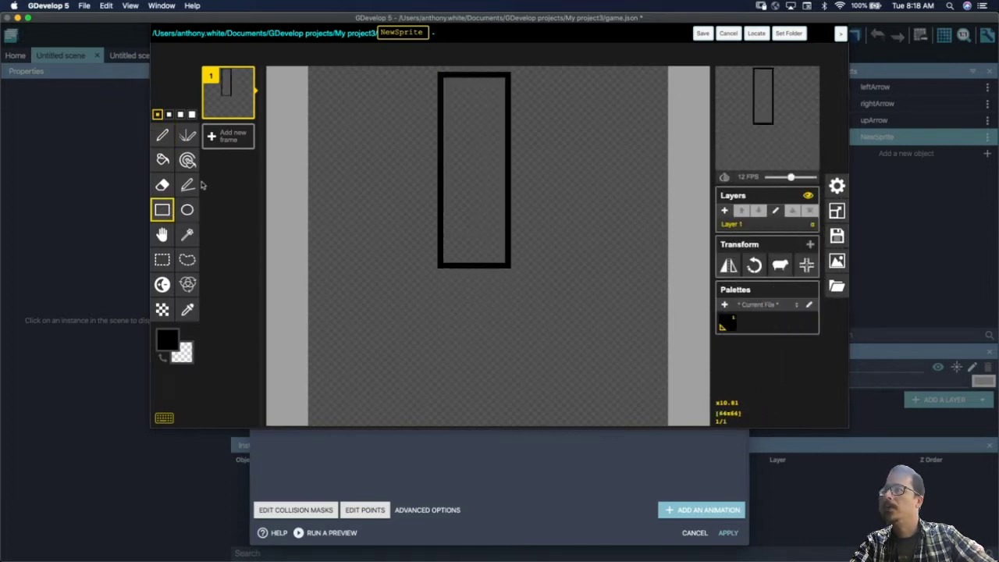
{"action": "left_click", "coordinate": [187, 185]}
{"action": "mouse_move", "coordinate": [329, 268]}
{"action": "left_mouse_down"}
{"action": "mouse_move", "coordinate": [664, 264]}
{"action": "mouse_move", "coordinate": [653, 264]}
{"action": "mouse_move", "coordinate": [568, 372]}
{"action": "mouse_move", "coordinate": [495, 411]}
{"action": "mouse_move", "coordinate": [452, 387]}
{"action": "mouse_move", "coordinate": [334, 271]}
{"action": "left_mouse_up"}
Step: Fill the shaft and arrowhead solid black, save the drawing and apply the downArrow object
{"action": "left_click", "coordinate": [162, 159]}
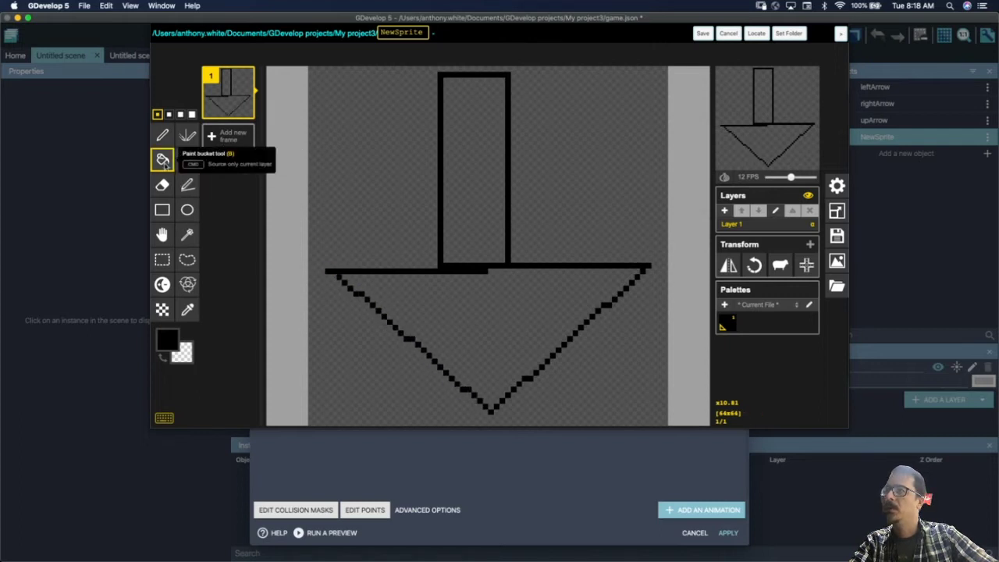
{"action": "left_click", "coordinate": [493, 190]}
{"action": "left_click", "coordinate": [519, 312]}
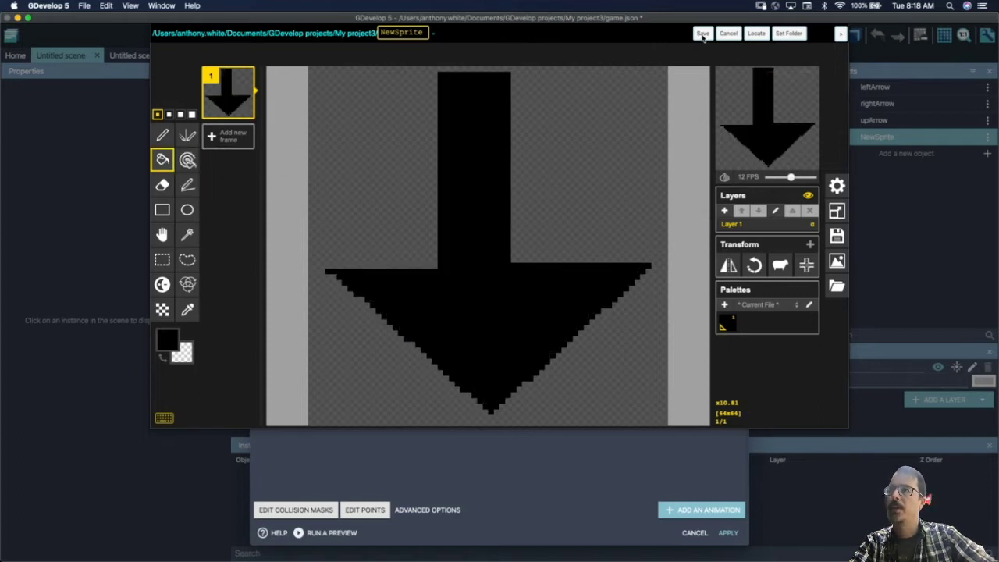
{"action": "left_click", "coordinate": [703, 34]}
{"action": "left_click", "coordinate": [728, 533]}
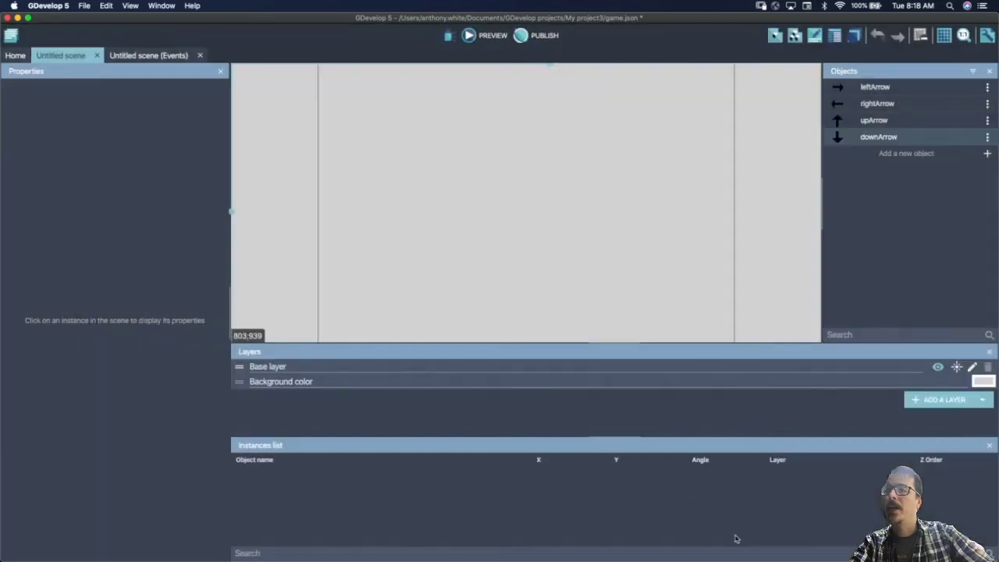
{"action": "left_click", "coordinate": [900, 156]}
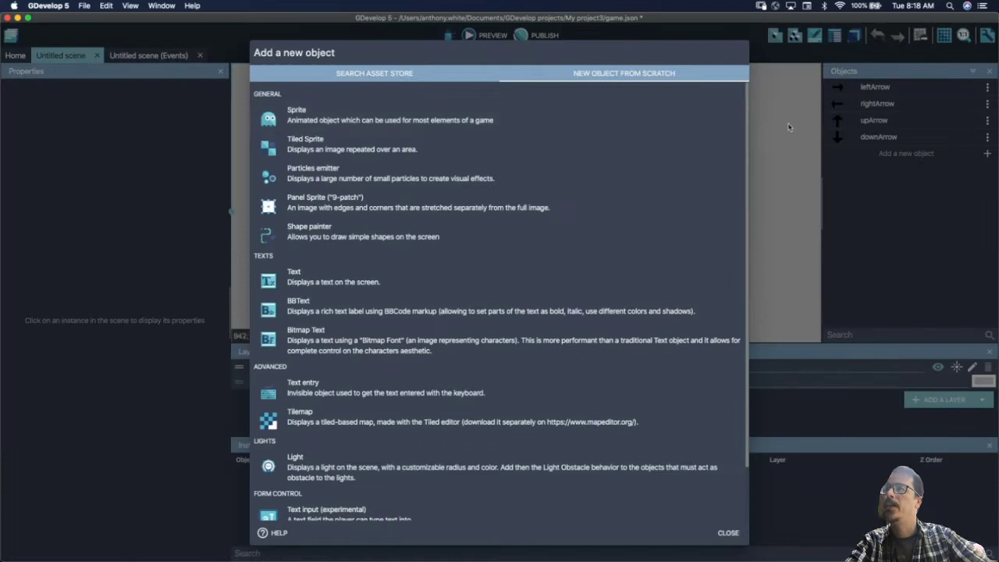
Step: Create a new sprite object named movingPlatform
{"action": "left_click", "coordinate": [348, 125]}
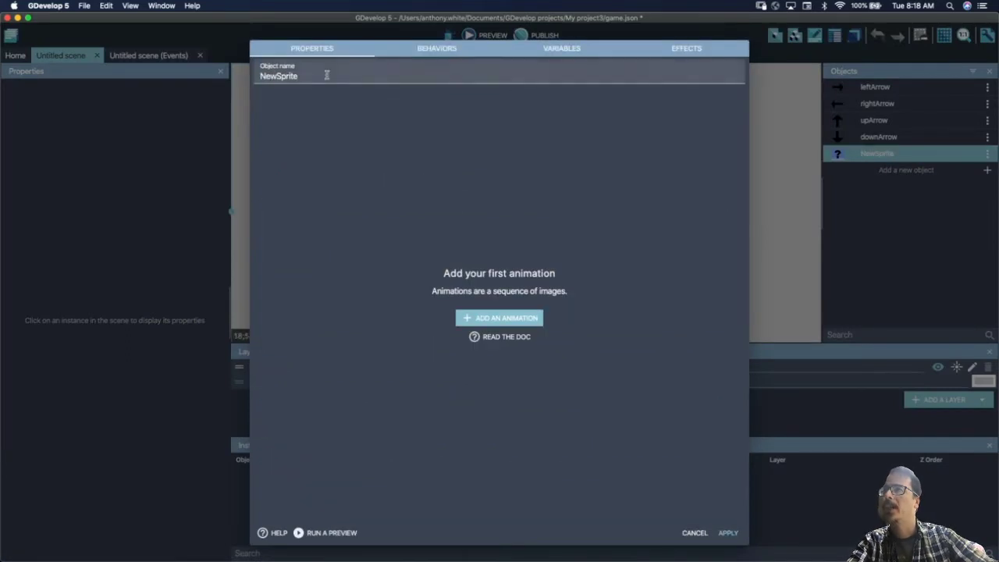
{"action": "left_click_drag", "start_coordinate": [318, 78], "coordinate": [253, 78]}
{"action": "type", "text": "movingPlatform"}
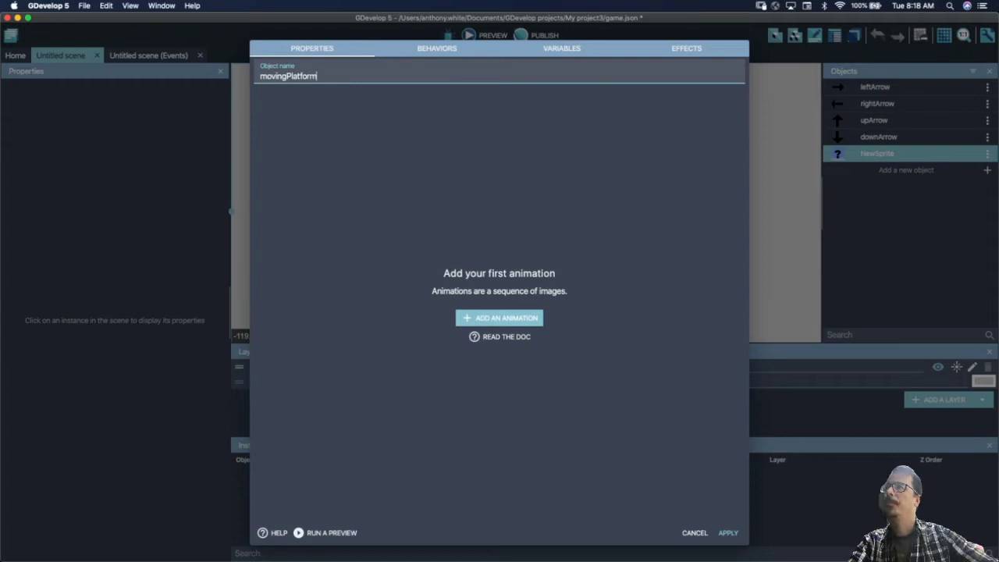
{"action": "left_click", "coordinate": [311, 141]}
Step: Add a first animation and, in Piskel, draw a wide solid black bar across the canvas top
{"action": "left_click", "coordinate": [496, 320]}
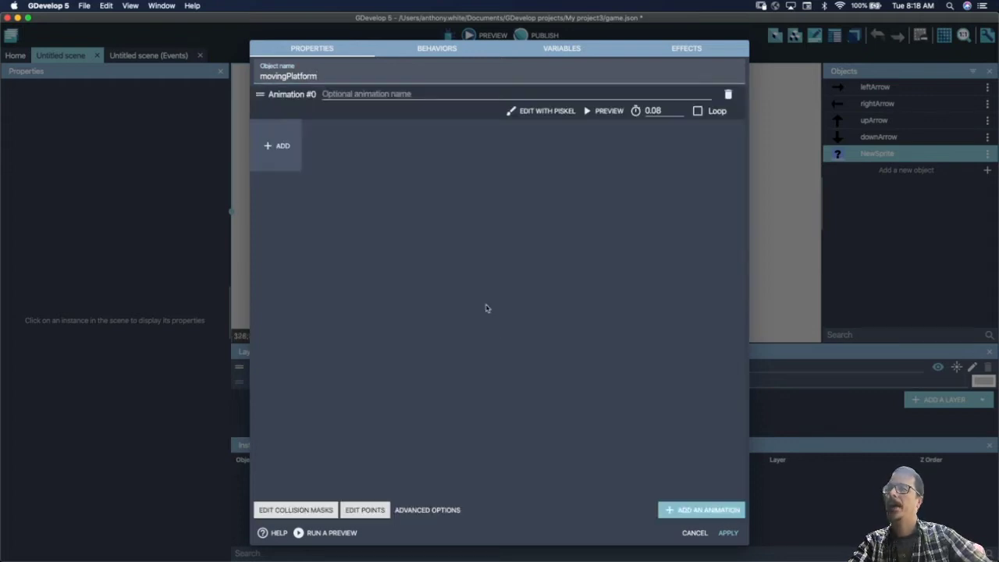
{"action": "left_click", "coordinate": [546, 112]}
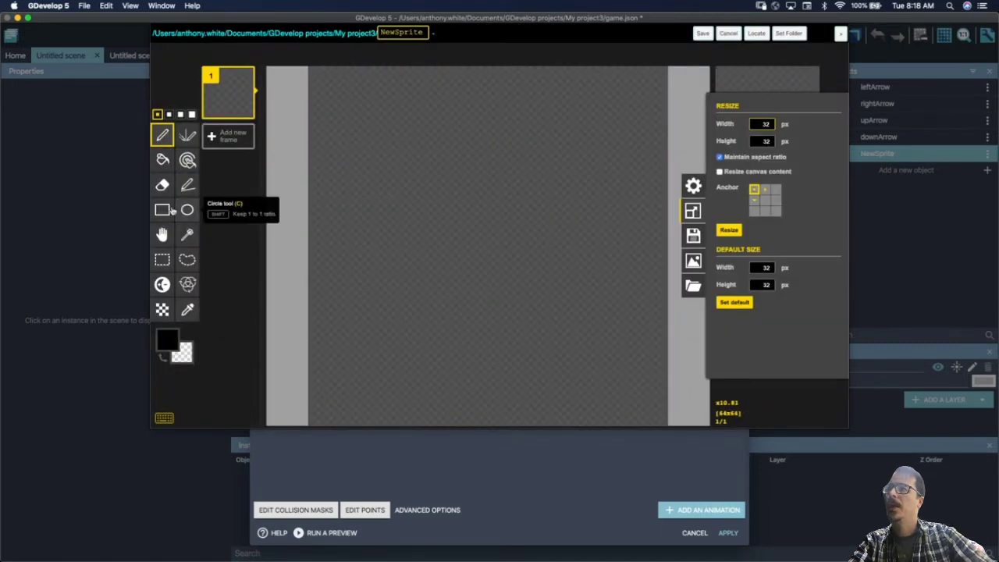
{"action": "left_click", "coordinate": [167, 211]}
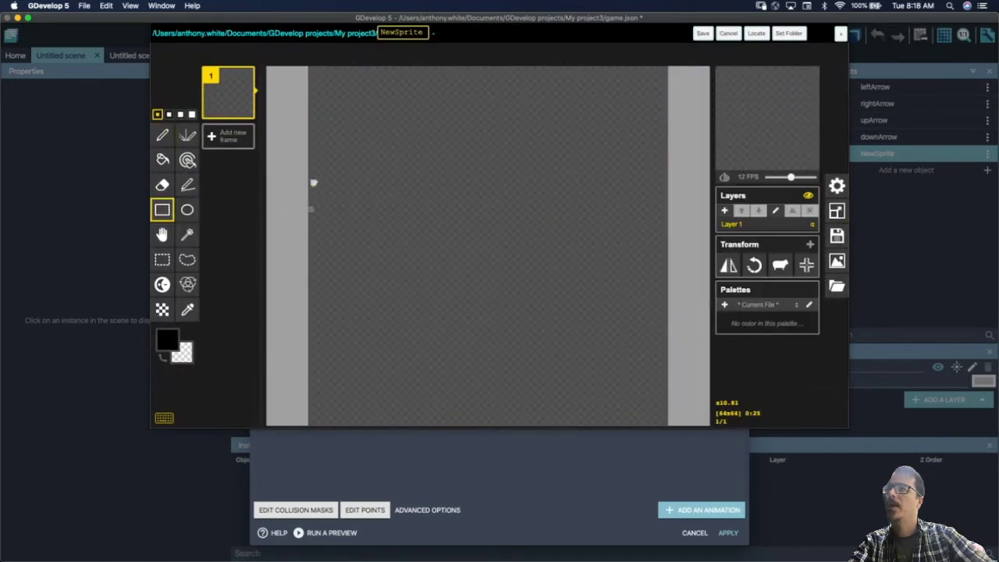
{"action": "mouse_move", "coordinate": [311, 64]}
{"action": "left_mouse_down"}
{"action": "mouse_move", "coordinate": [560, 142]}
{"action": "mouse_move", "coordinate": [665, 147]}
{"action": "left_mouse_up"}
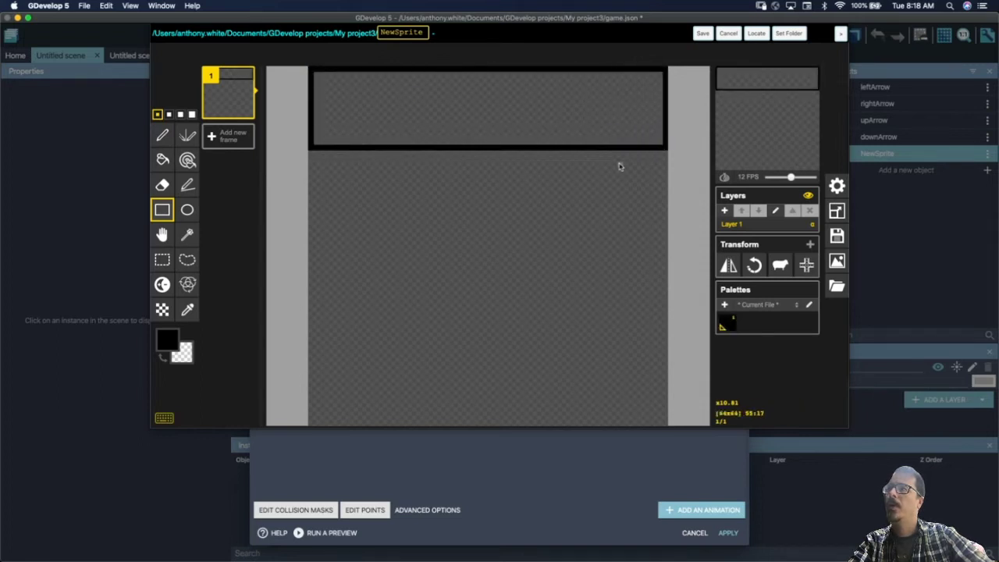
{"action": "left_click", "coordinate": [162, 161]}
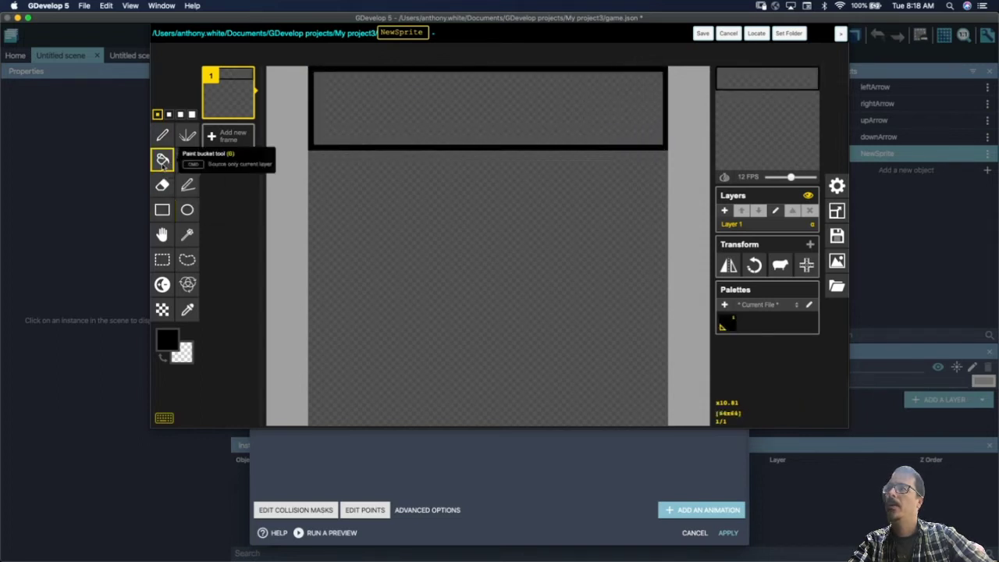
{"action": "left_click", "coordinate": [390, 107]}
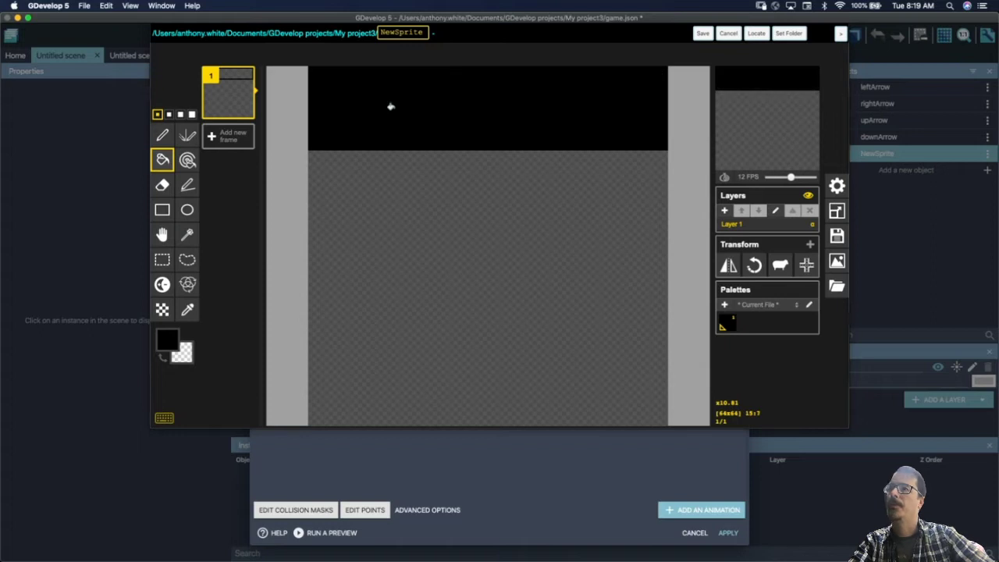
Step: Select the black bar and crop the sprite to it, 64x15 pixels
{"action": "left_click", "coordinate": [162, 260]}
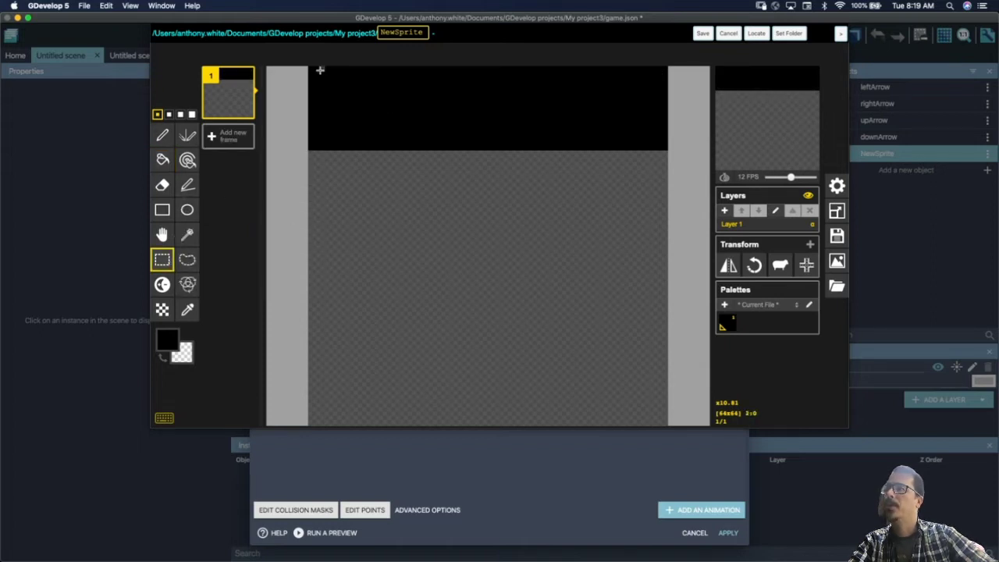
{"action": "left_click_drag", "start_coordinate": [309, 69], "coordinate": [664, 149]}
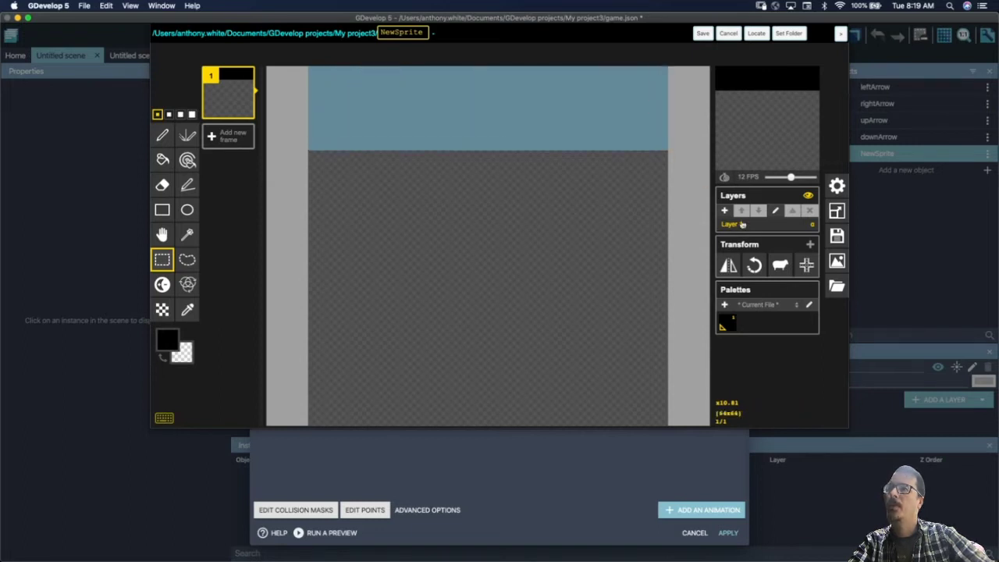
{"action": "left_click", "coordinate": [811, 246]}
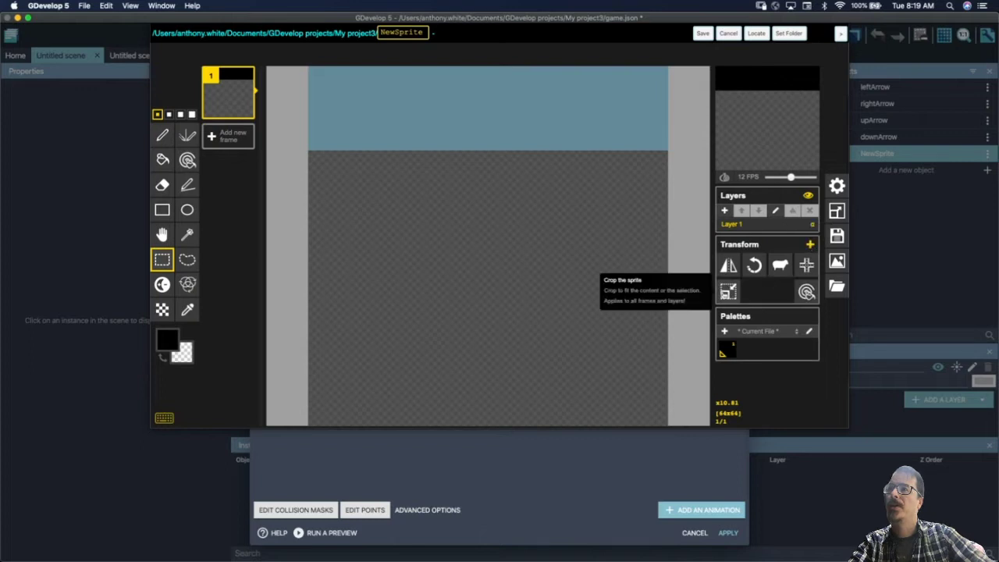
{"action": "left_click", "coordinate": [727, 291]}
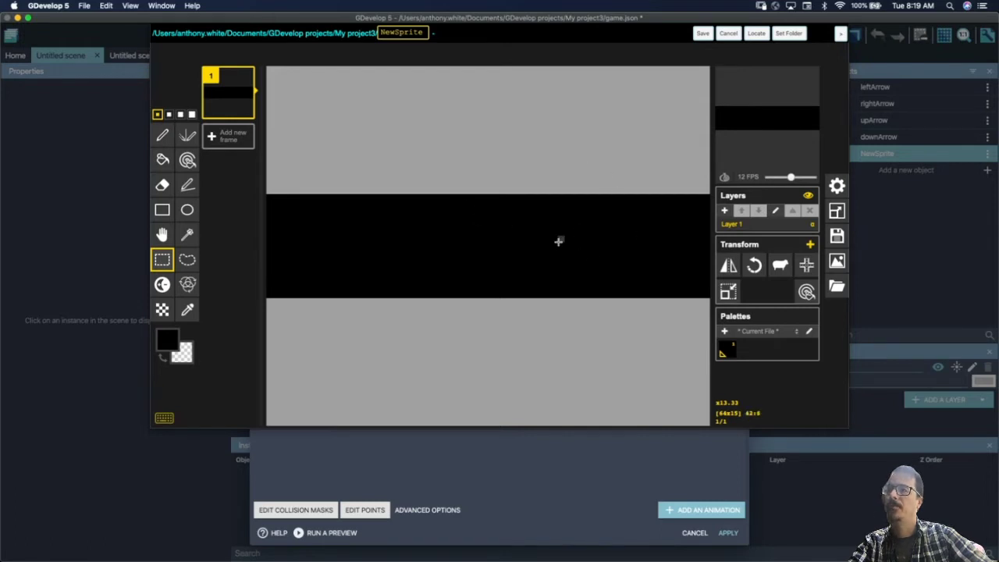
Step: Save the platform drawing, then place leftArrow, rightArrow and movingPlatform instances in the scene
{"action": "left_click", "coordinate": [702, 34]}
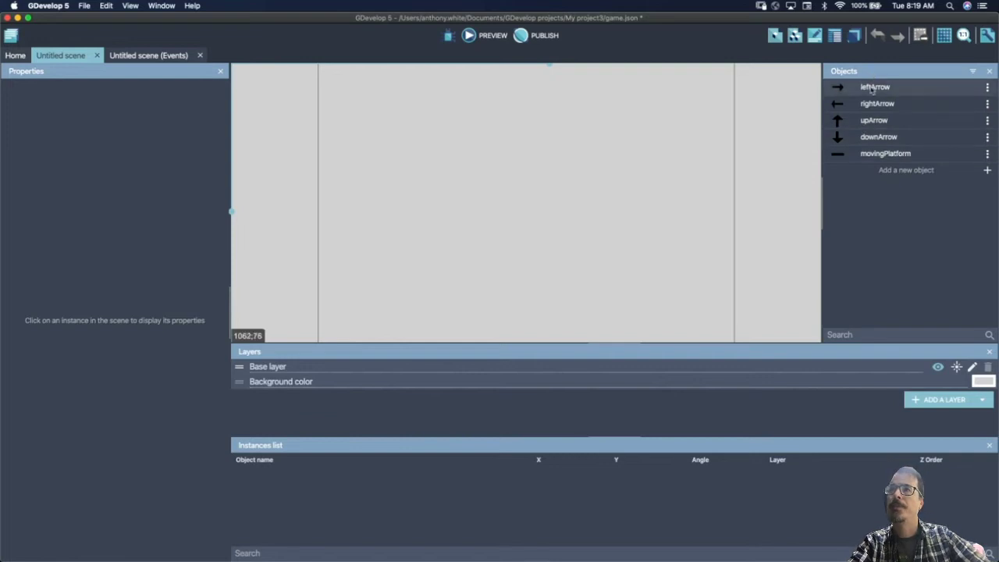
{"action": "left_click_drag", "start_coordinate": [872, 90], "coordinate": [393, 218]}
{"action": "left_click_drag", "start_coordinate": [874, 103], "coordinate": [667, 213]}
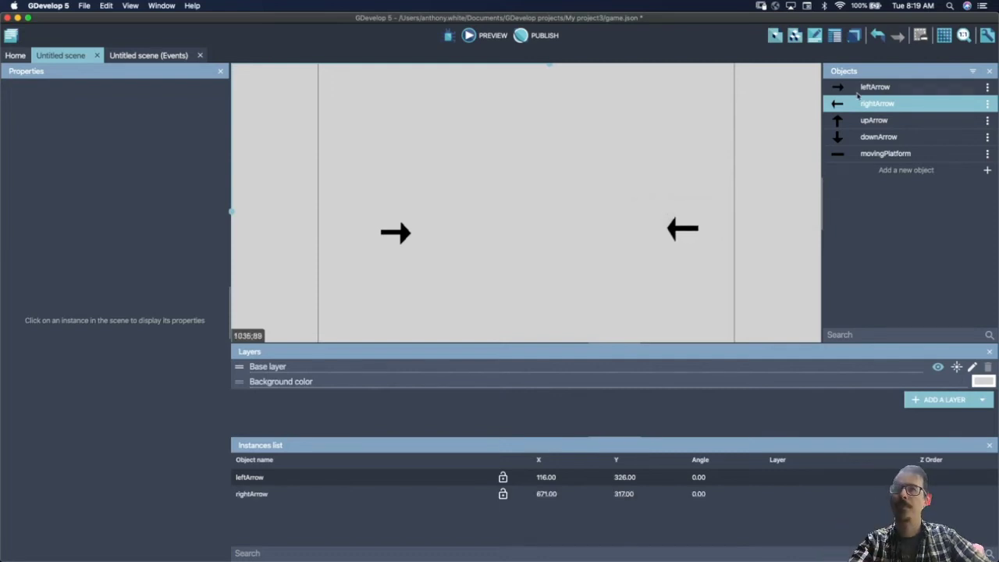
{"action": "left_click_drag", "start_coordinate": [899, 159], "coordinate": [637, 227]}
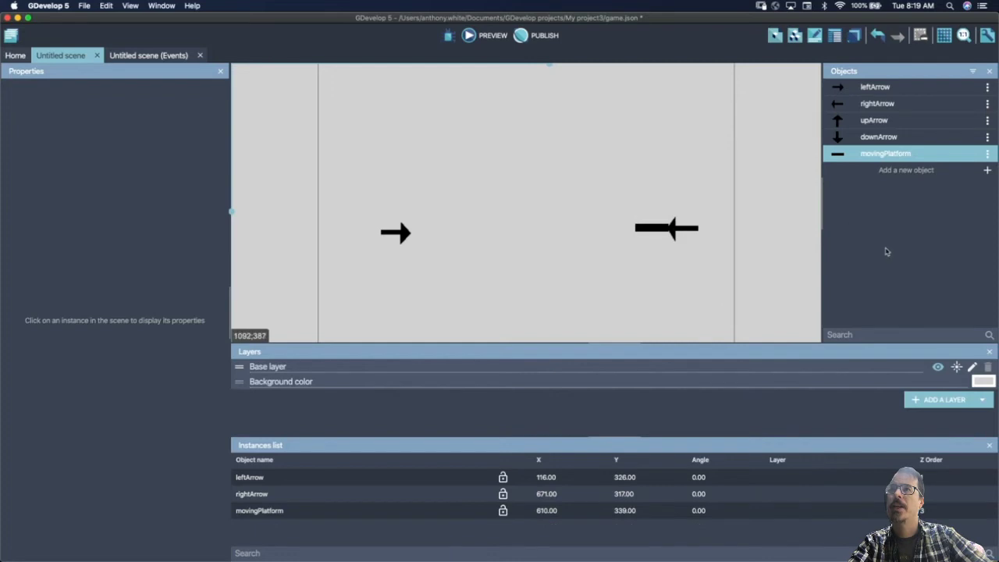
Step: Add a new object group and try renaming it, dismissing the duplicate-name warning
{"action": "left_click", "coordinate": [795, 36]}
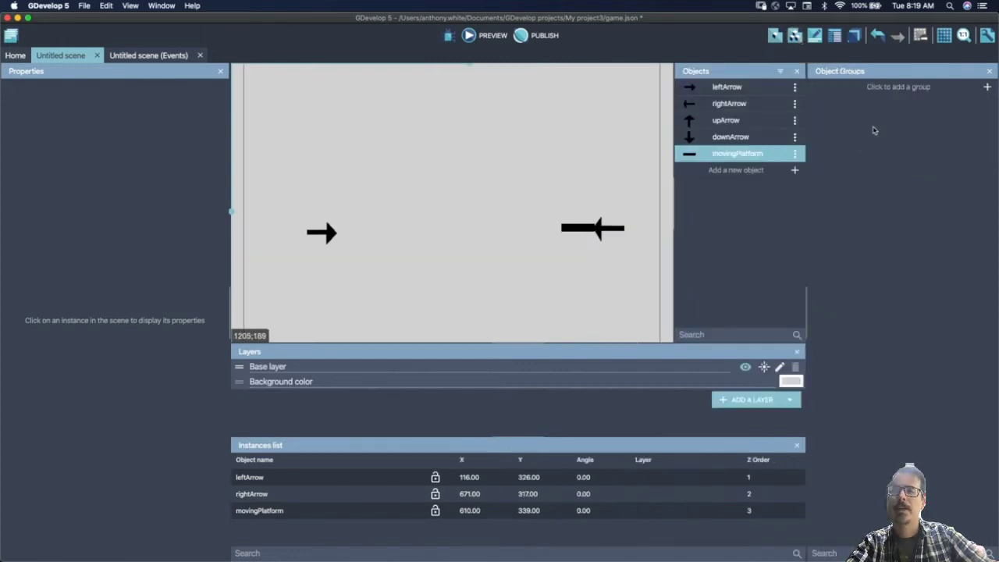
{"action": "left_click", "coordinate": [899, 88]}
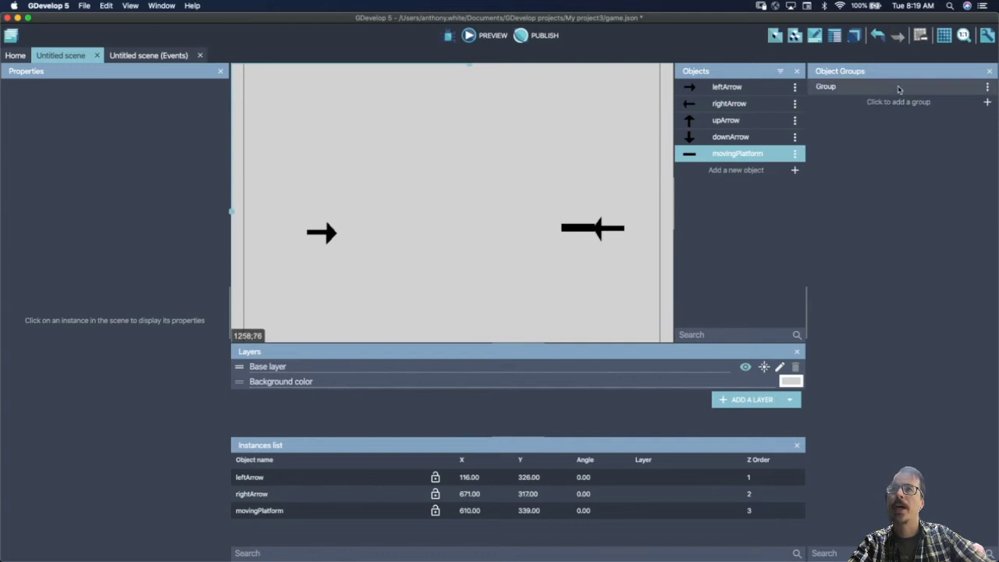
{"action": "left_click", "coordinate": [987, 87]}
{"action": "left_click", "coordinate": [921, 120]}
{"action": "key", "text": "super+a"}
{"action": "type", "text": "movi"}
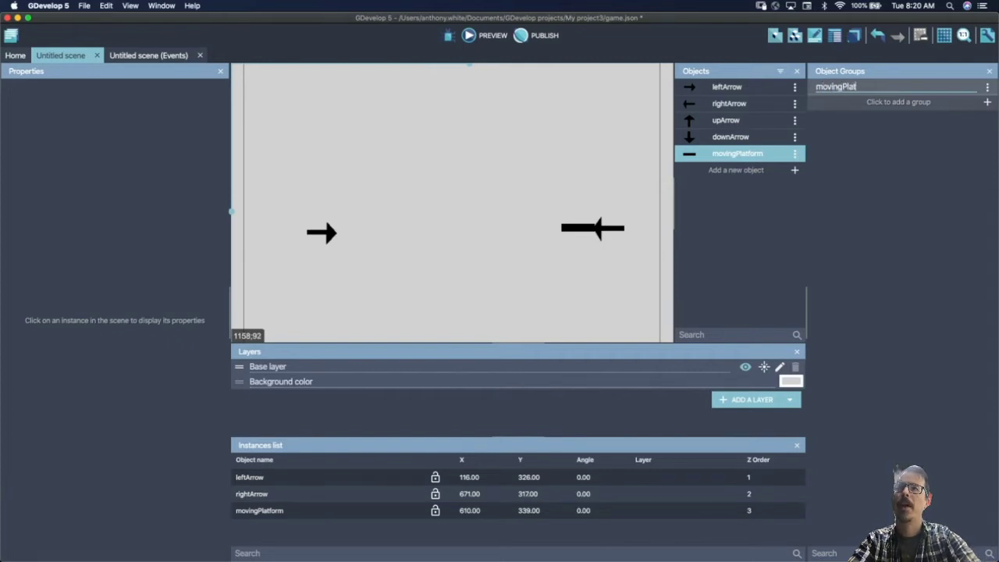
{"action": "key", "text": "Return"}
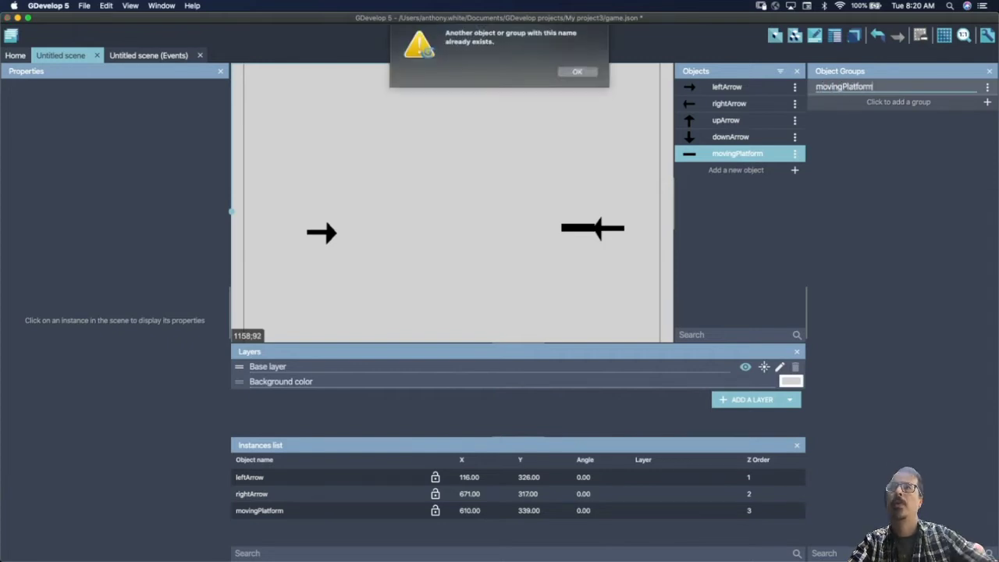
{"action": "left_click", "coordinate": [574, 76]}
Step: Rename the group to moving_platform
{"action": "left_click", "coordinate": [839, 88]}
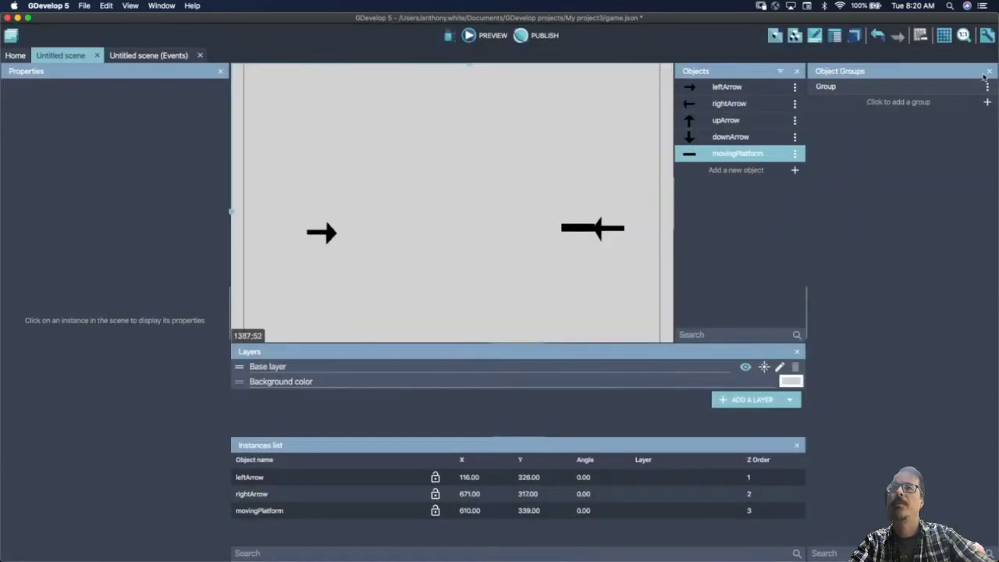
{"action": "left_click", "coordinate": [696, 333]}
{"action": "left_click", "coordinate": [989, 87]}
{"action": "left_click", "coordinate": [930, 122]}
{"action": "type", "text": "moving_platform"}
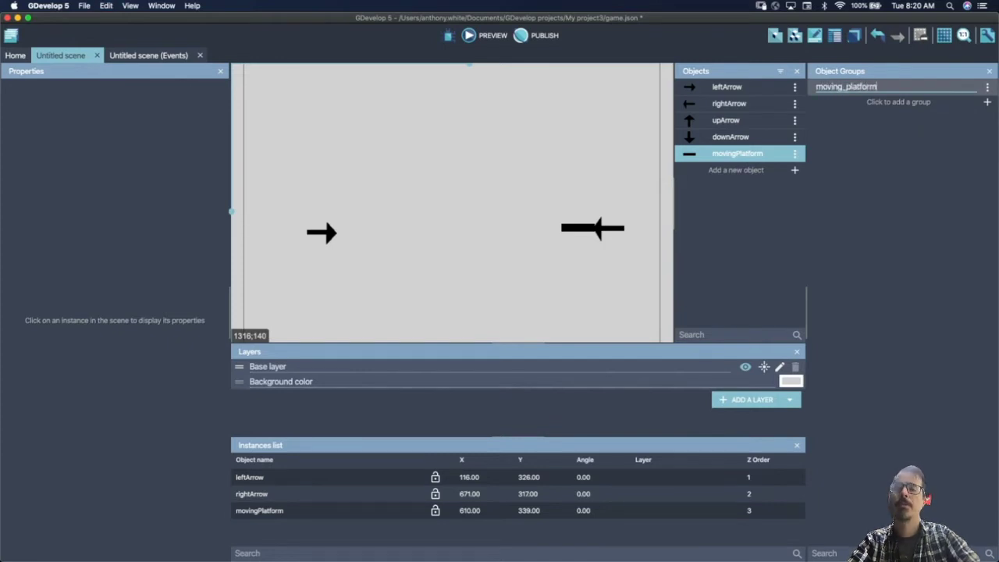
{"action": "key", "text": "Return"}
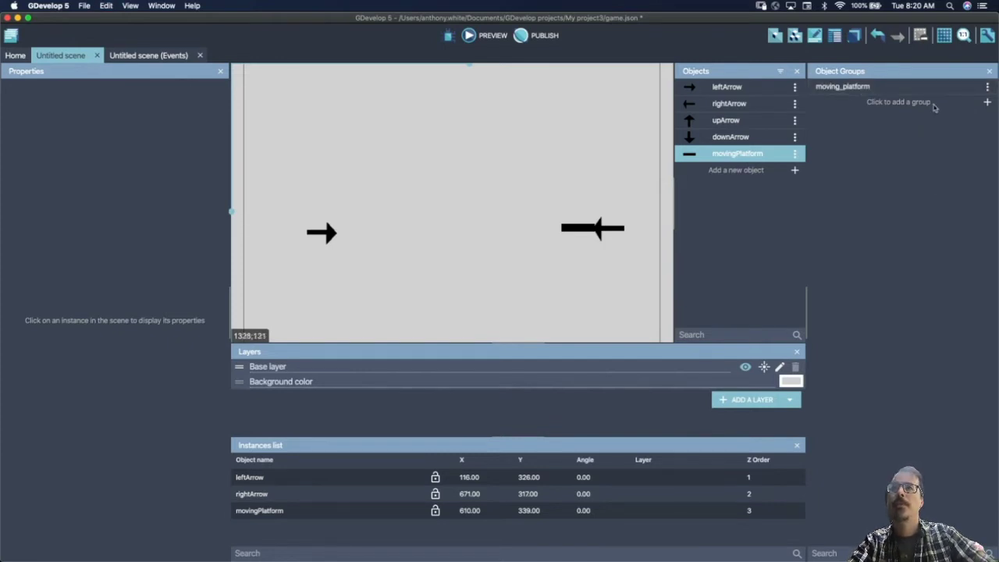
Step: Add a second object group named movingArrows
{"action": "left_click", "coordinate": [986, 103]}
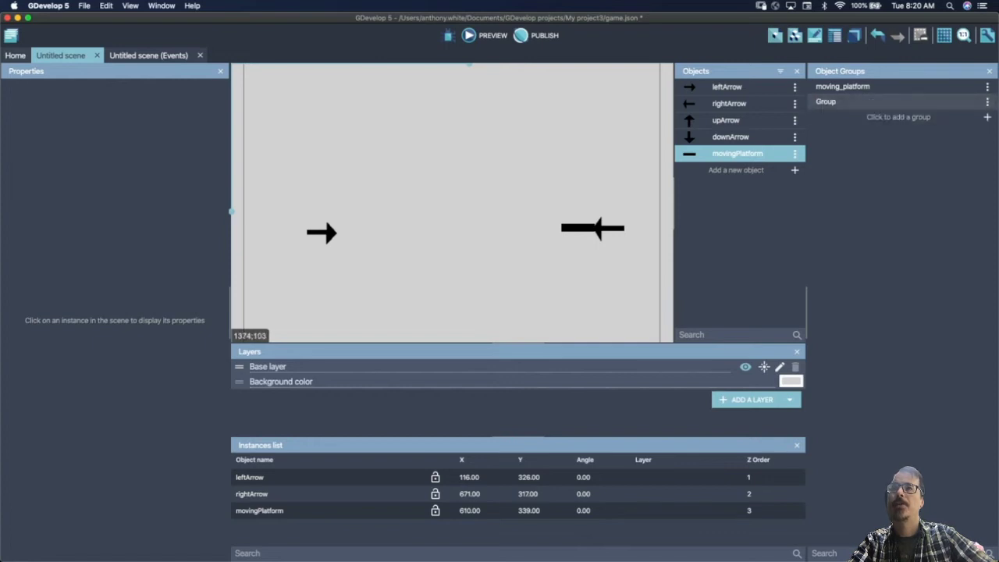
{"action": "left_click", "coordinate": [987, 102]}
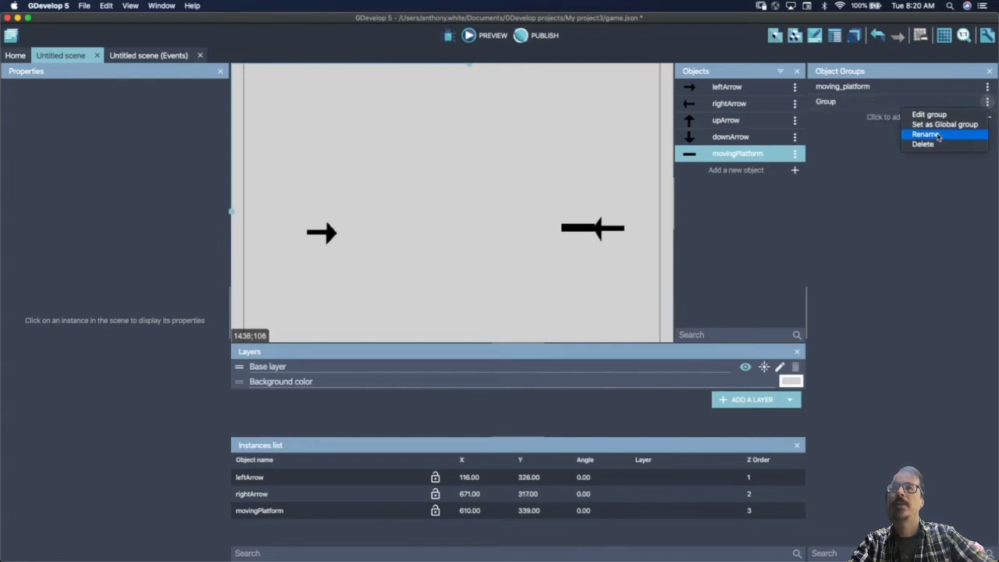
{"action": "left_click", "coordinate": [925, 135]}
{"action": "type", "text": "mov"}
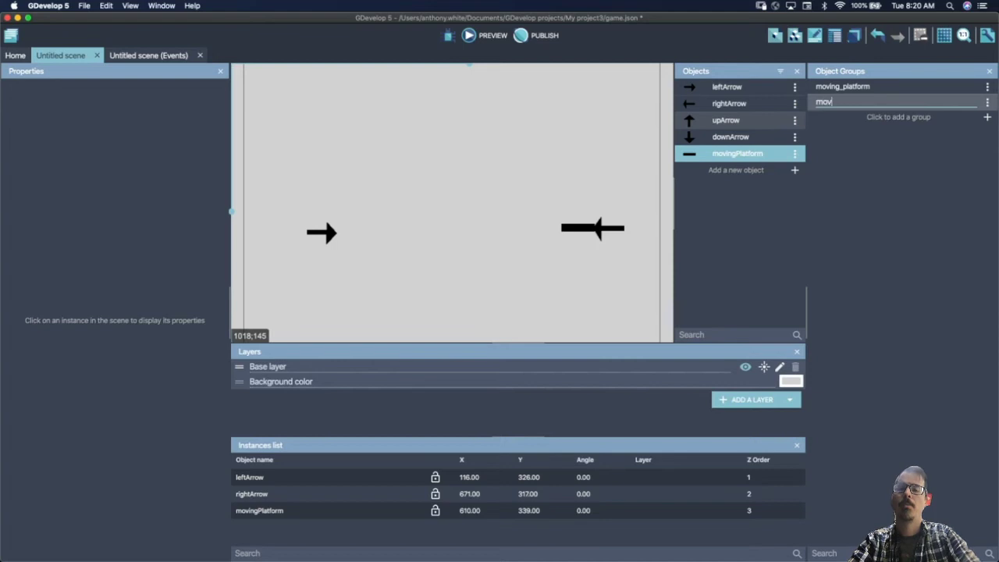
{"action": "key", "text": "Return"}
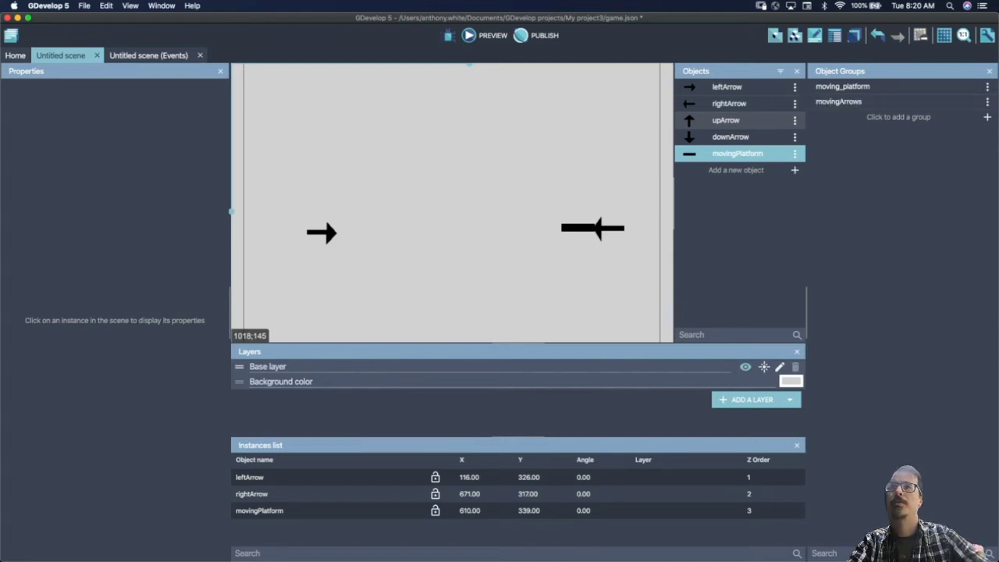
Step: Add movingPlatform to the moving_platform group and apply
{"action": "left_click", "coordinate": [895, 88]}
{"action": "left_click", "coordinate": [413, 303]}
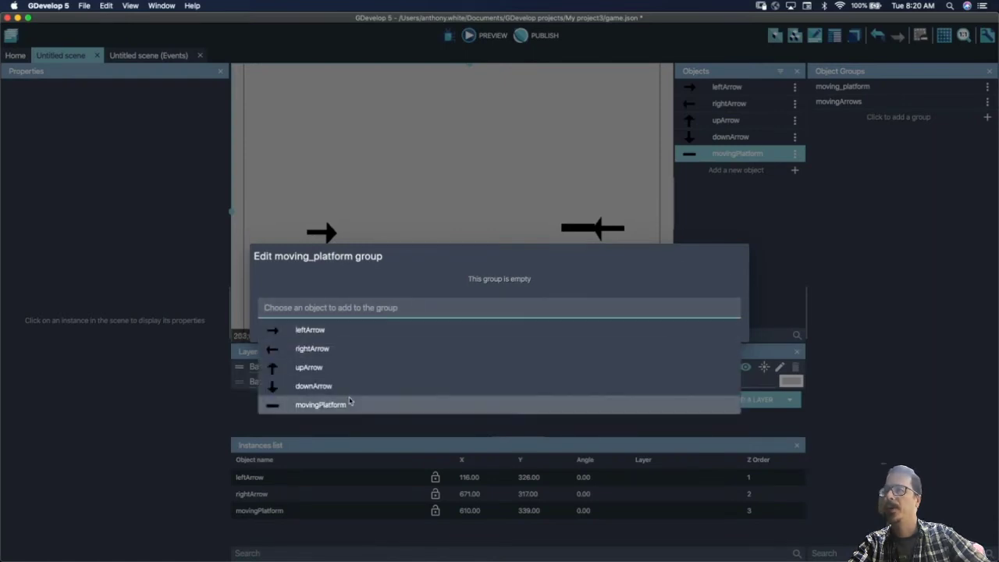
{"action": "left_click", "coordinate": [351, 403]}
{"action": "left_click", "coordinate": [727, 339]}
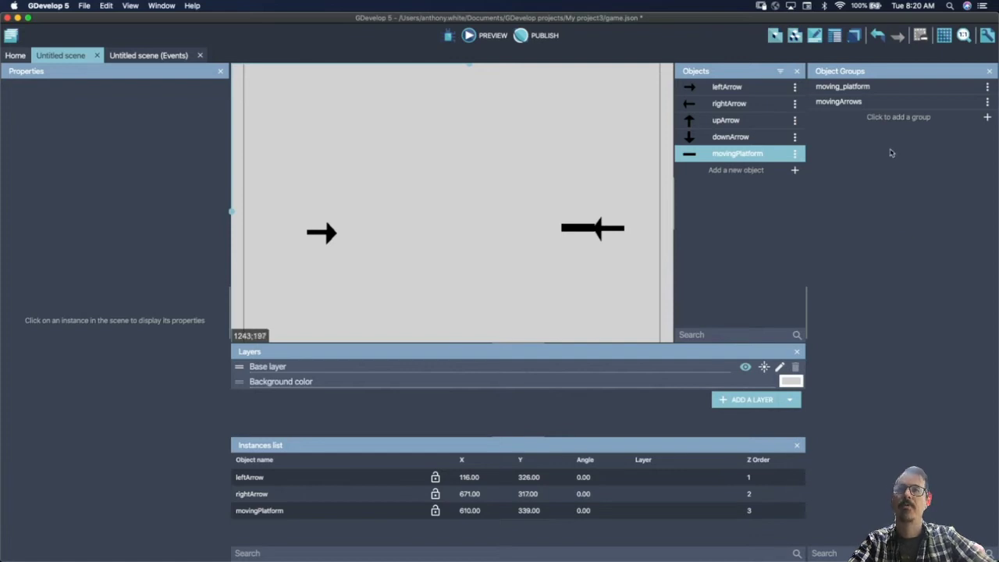
Step: Add leftArrow, rightArrow, upArrow and downArrow to the movingArrows group and apply
{"action": "left_click", "coordinate": [863, 101]}
{"action": "left_click", "coordinate": [330, 307]}
{"action": "left_click", "coordinate": [330, 328]}
{"action": "left_click", "coordinate": [330, 319]}
{"action": "left_click", "coordinate": [337, 364]}
{"action": "left_click", "coordinate": [333, 320]}
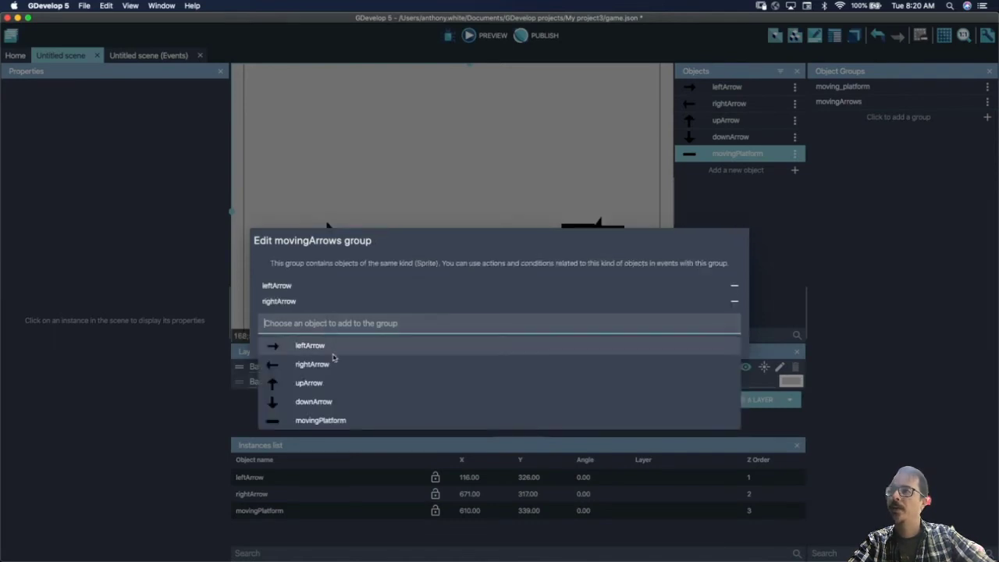
{"action": "left_click", "coordinate": [334, 383]}
{"action": "left_click", "coordinate": [340, 325]}
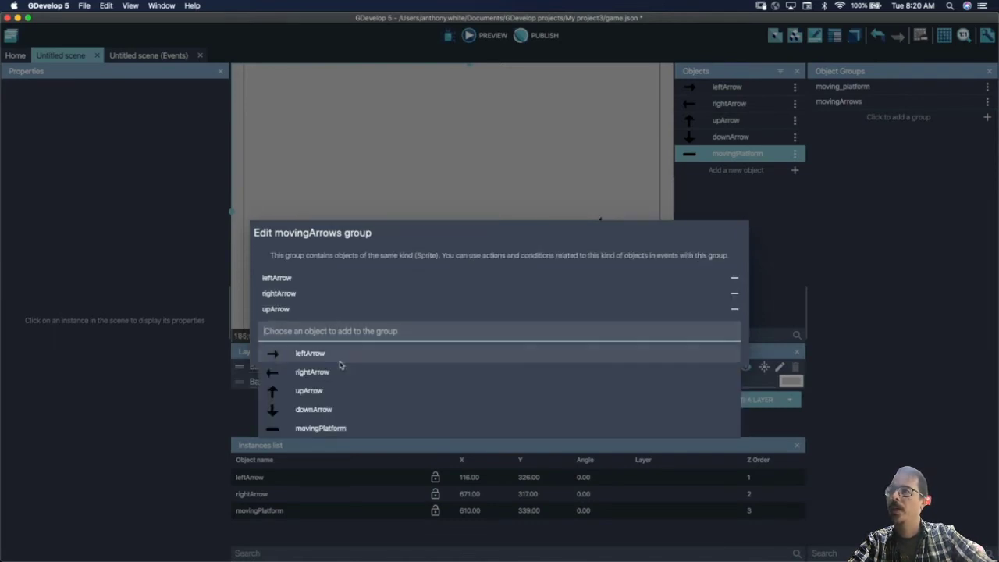
{"action": "left_click", "coordinate": [335, 408]}
{"action": "left_click", "coordinate": [730, 362]}
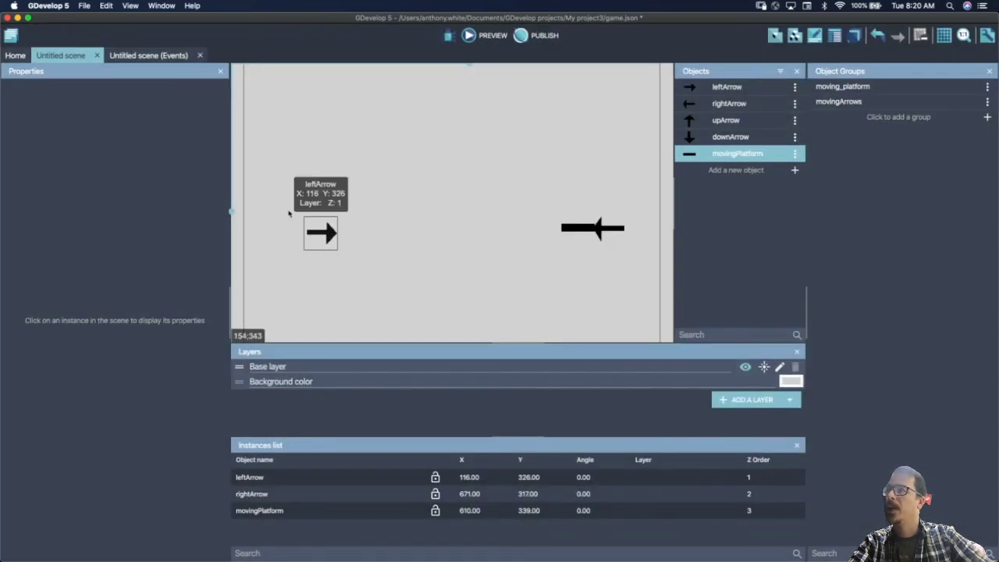
Step: In the Project manager, add an External events sheet and rename Untitled external events to movingPlatforms
{"action": "left_click", "coordinate": [10, 38]}
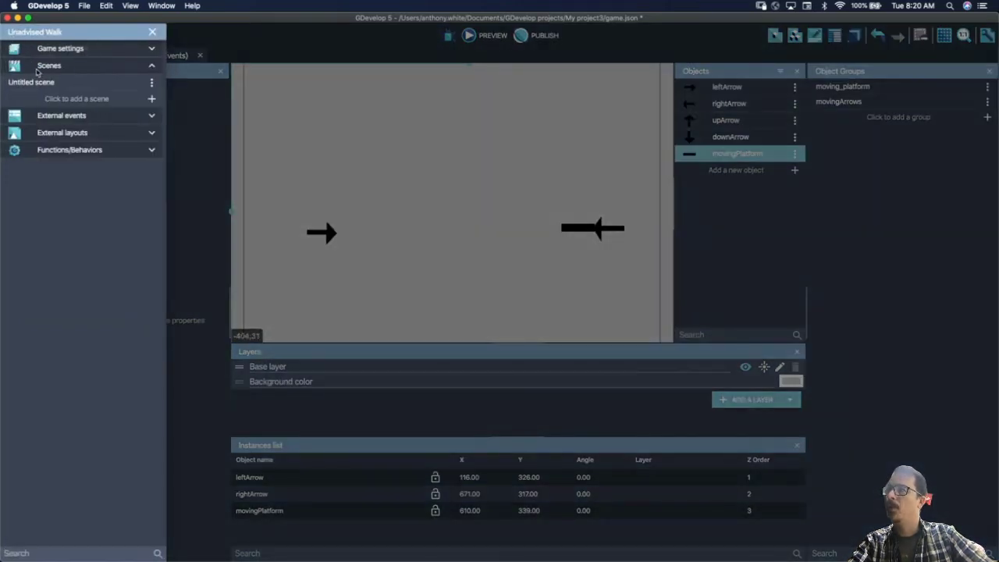
{"action": "left_click", "coordinate": [152, 116]}
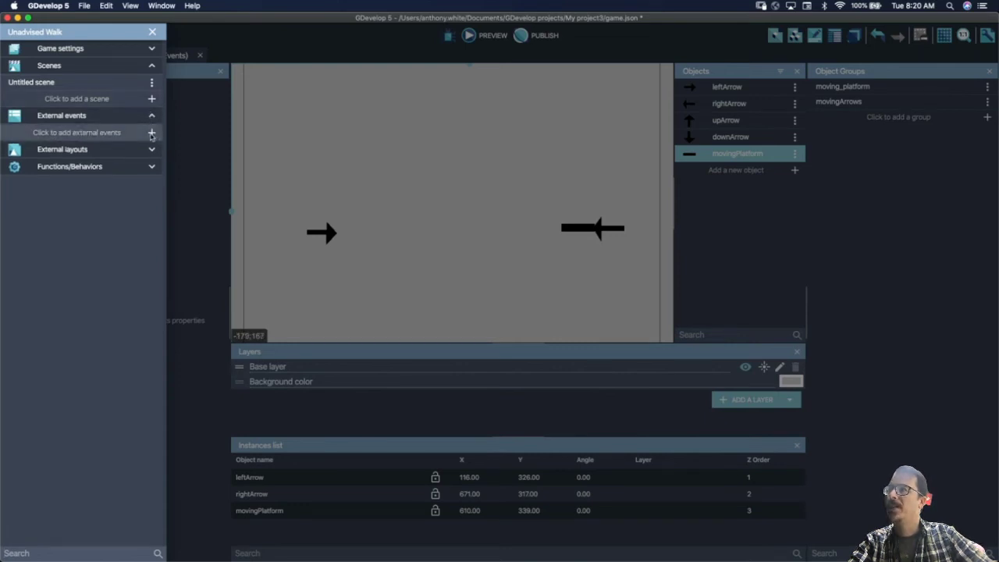
{"action": "left_click", "coordinate": [151, 133]}
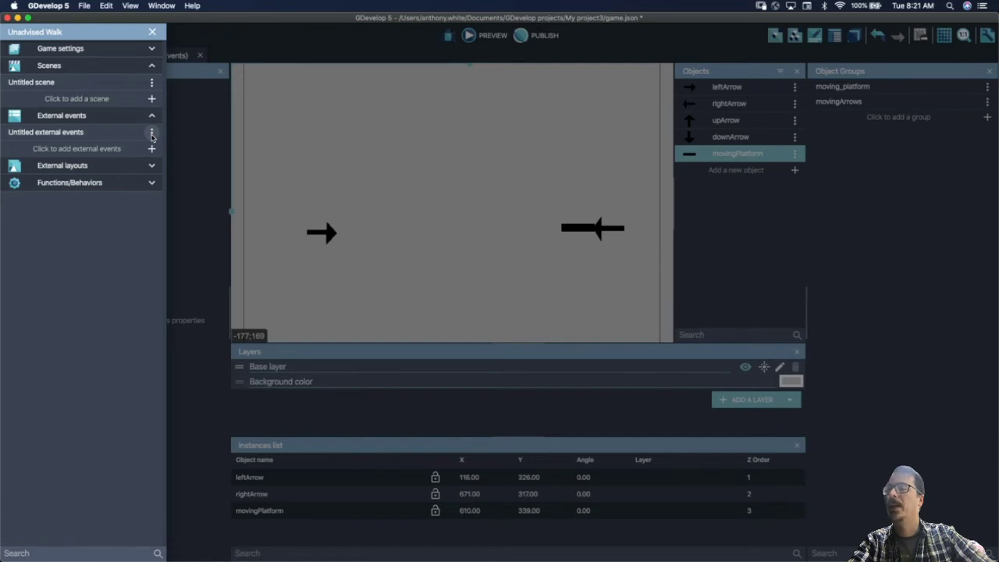
{"action": "left_click", "coordinate": [151, 133]}
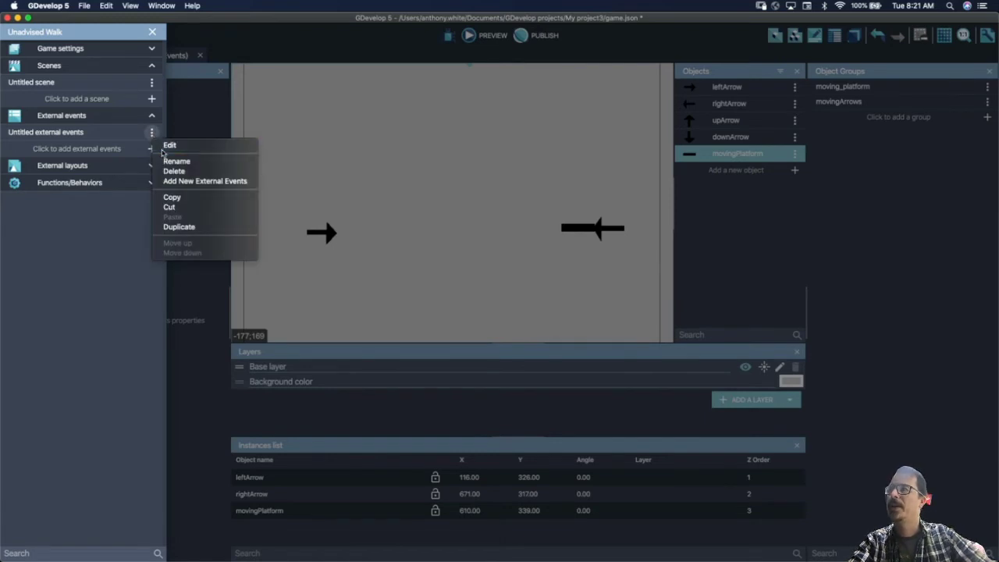
{"action": "left_click", "coordinate": [164, 165]}
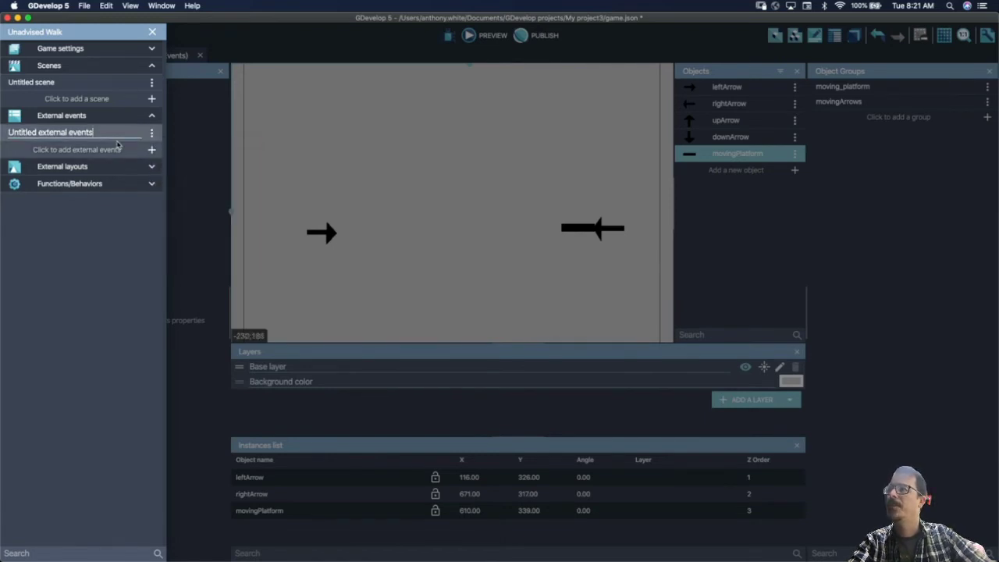
{"action": "type", "text": "movingPlatforms"}
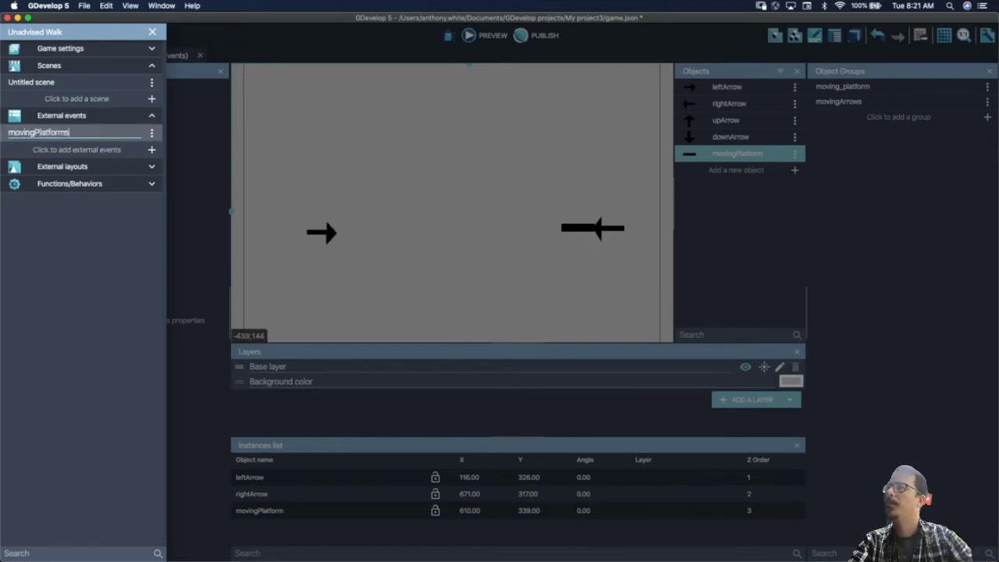
{"action": "key", "text": "Return"}
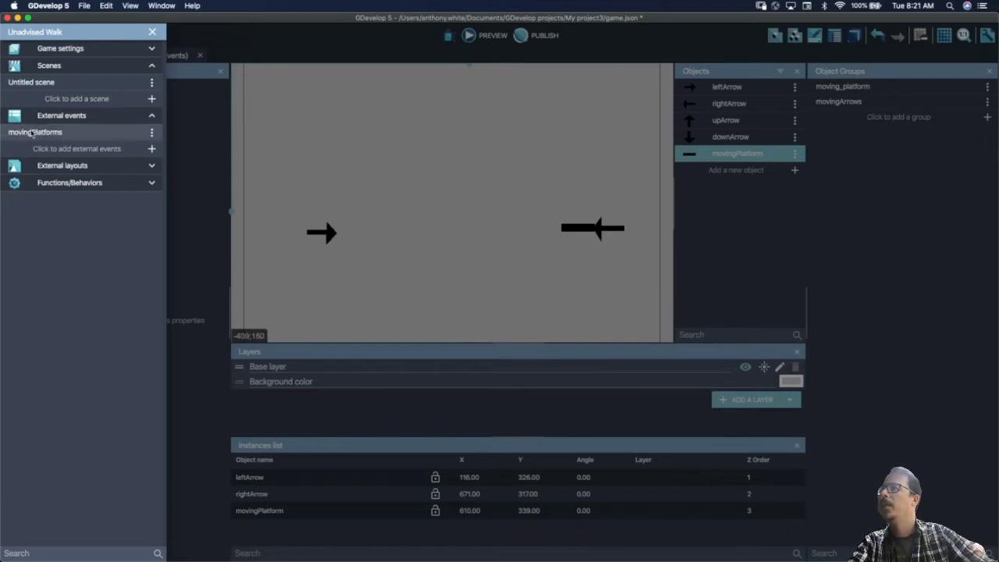
Step: Open the movingPlatforms events and associate them with Untitled scene
{"action": "left_click", "coordinate": [60, 134]}
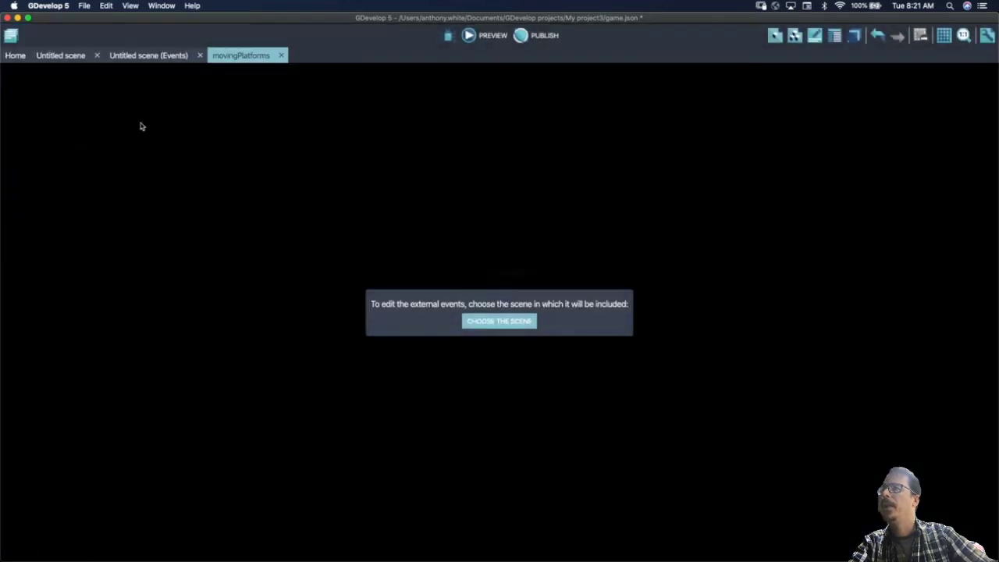
{"action": "left_click", "coordinate": [496, 321]}
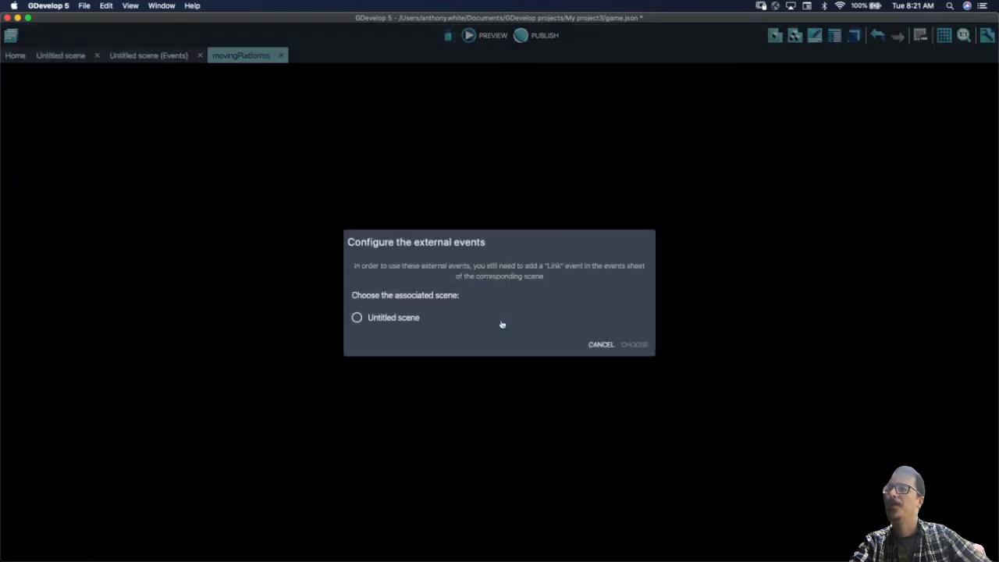
{"action": "left_click", "coordinate": [411, 321]}
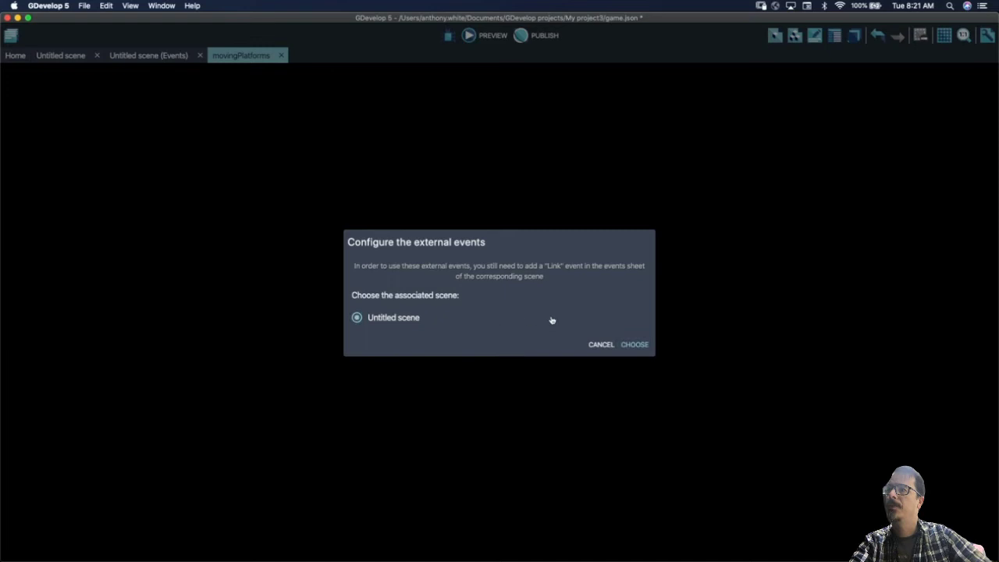
{"action": "left_click", "coordinate": [634, 344]}
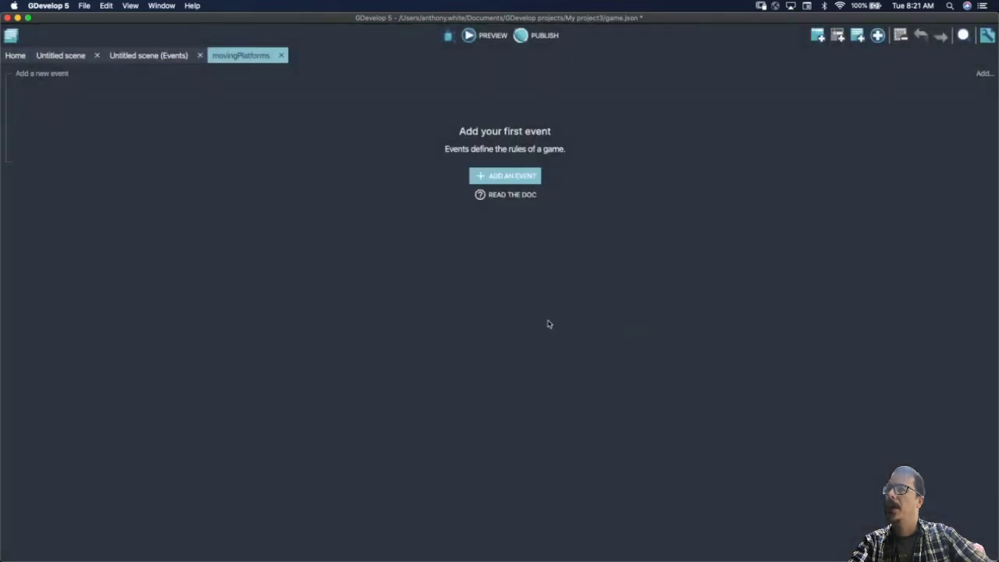
Step: Add an event with the 'At the beginning of the scene' condition
{"action": "left_click", "coordinate": [65, 75]}
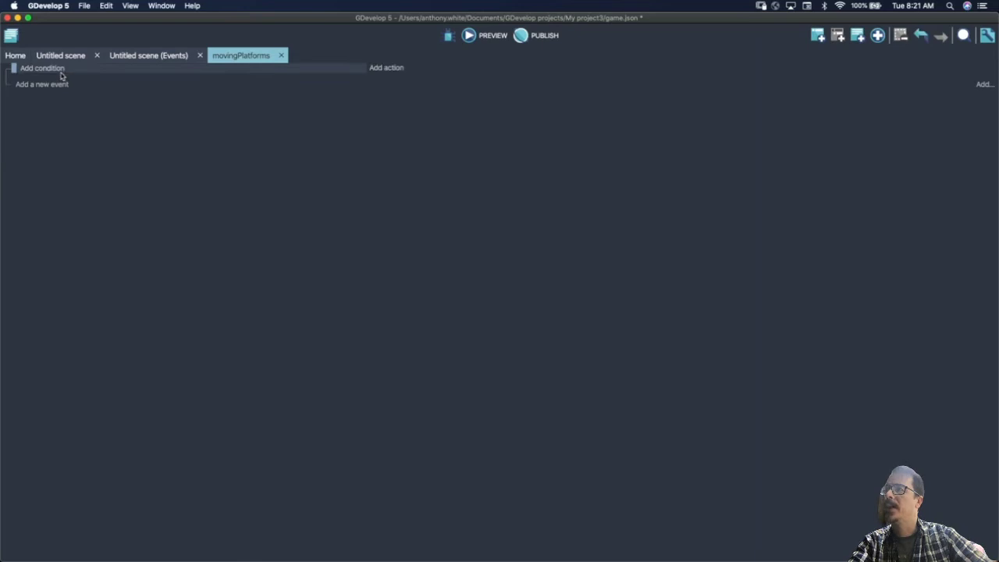
{"action": "left_click", "coordinate": [60, 70]}
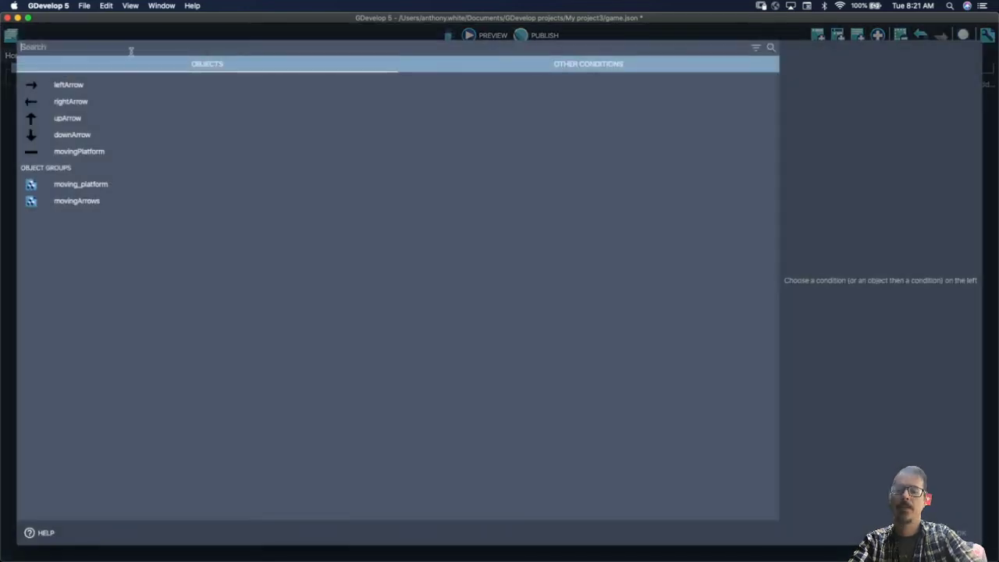
{"action": "type", "text": "beginn"}
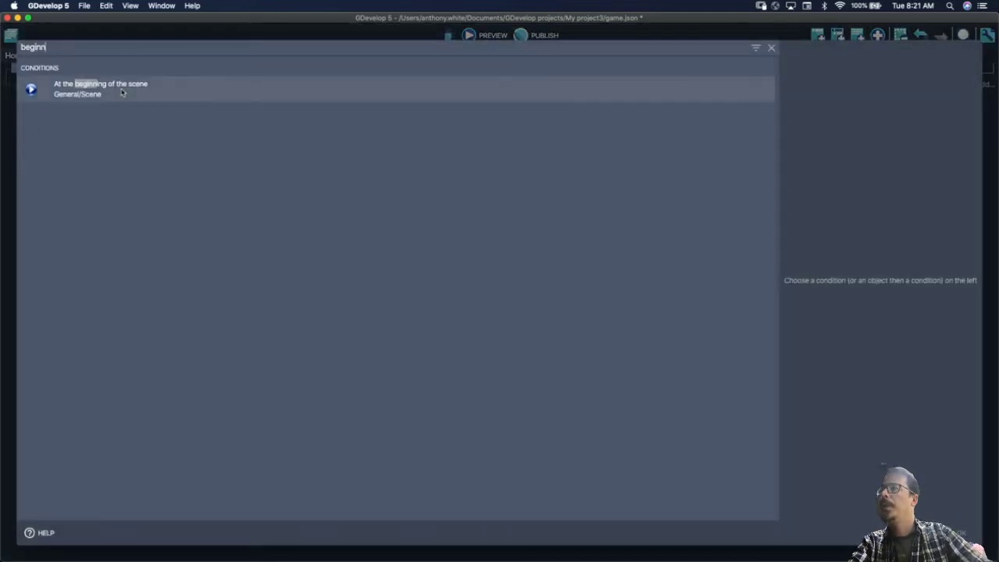
{"action": "left_click", "coordinate": [121, 92]}
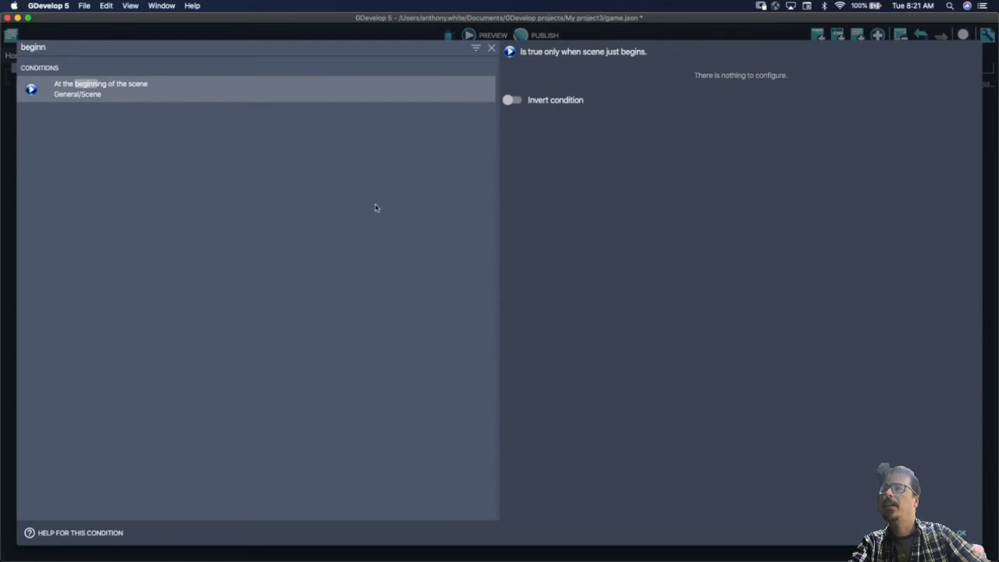
{"action": "left_click", "coordinate": [966, 533]}
Step: Give the event a Hide action on the movingArrows group
{"action": "left_click", "coordinate": [395, 68]}
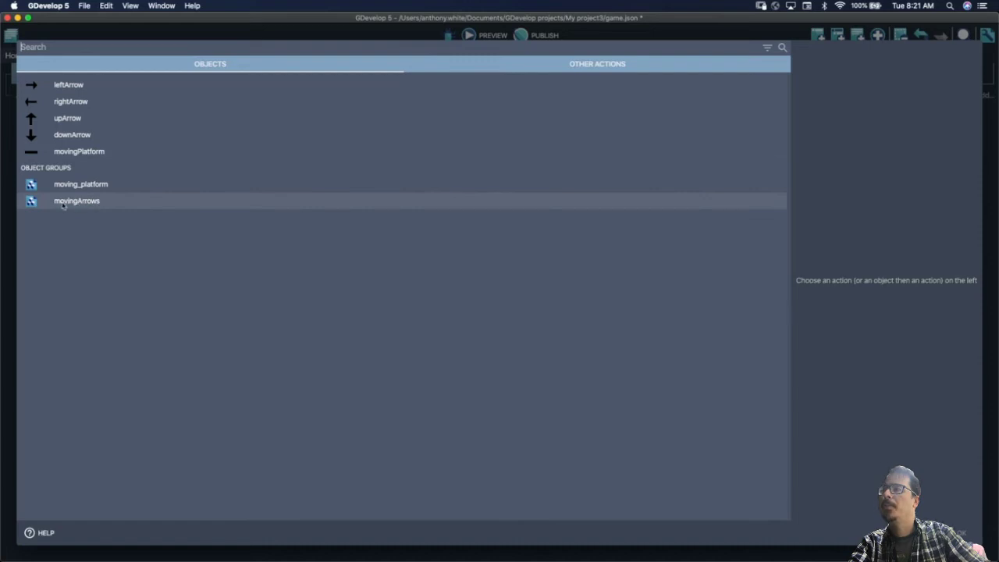
{"action": "left_click", "coordinate": [63, 205]}
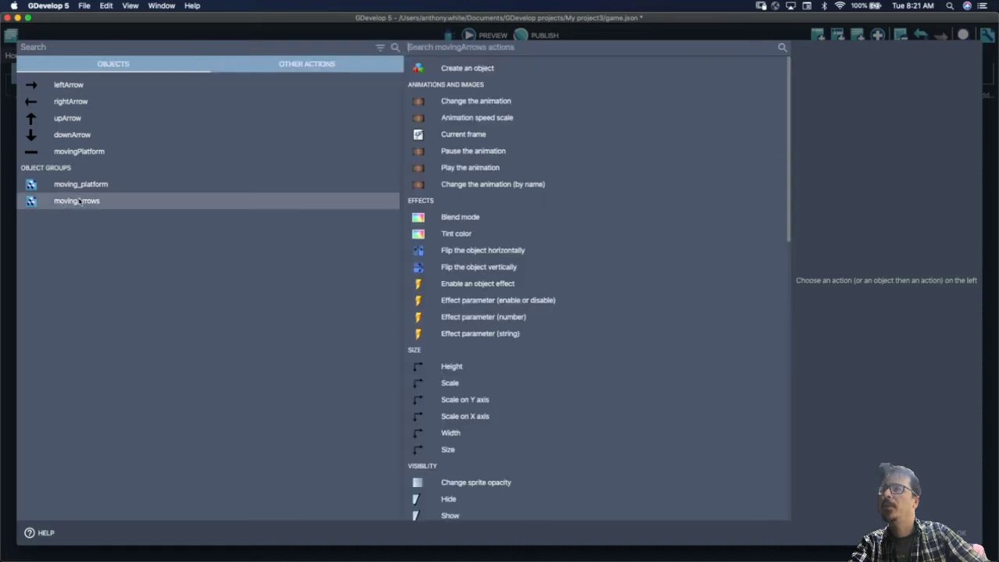
{"action": "left_click", "coordinate": [428, 47]}
{"action": "type", "text": "hide"}
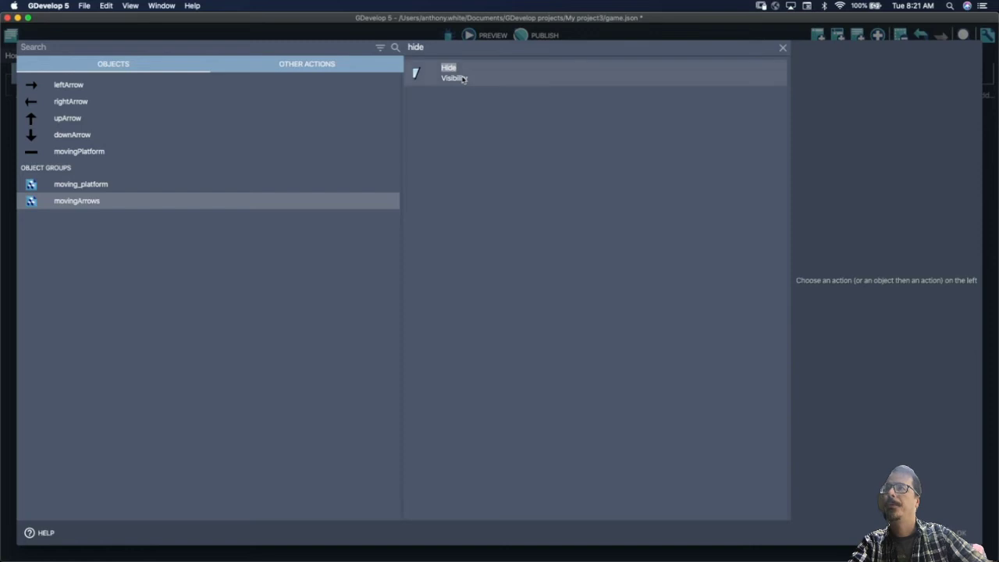
{"action": "left_click", "coordinate": [464, 81]}
{"action": "left_click", "coordinate": [959, 530]}
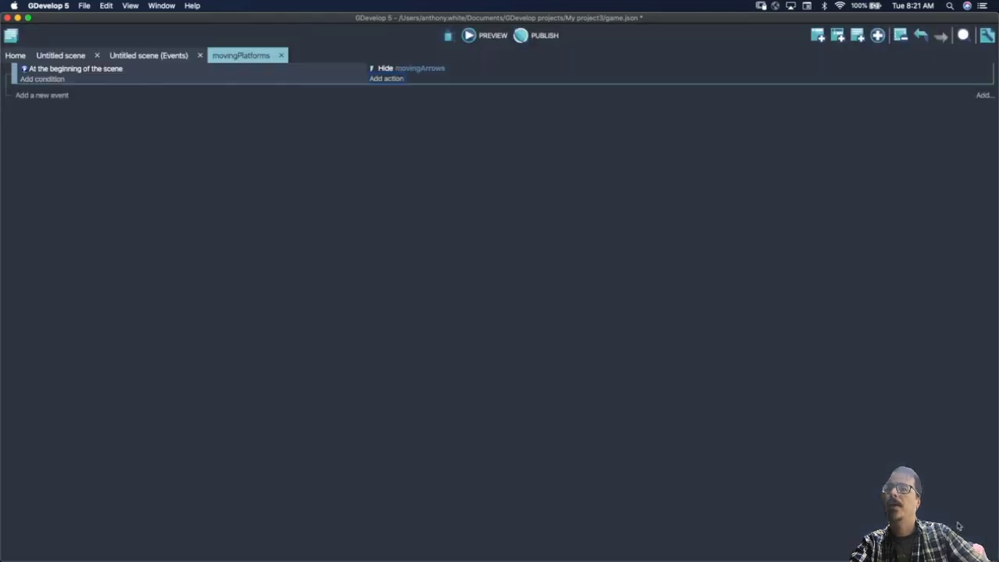